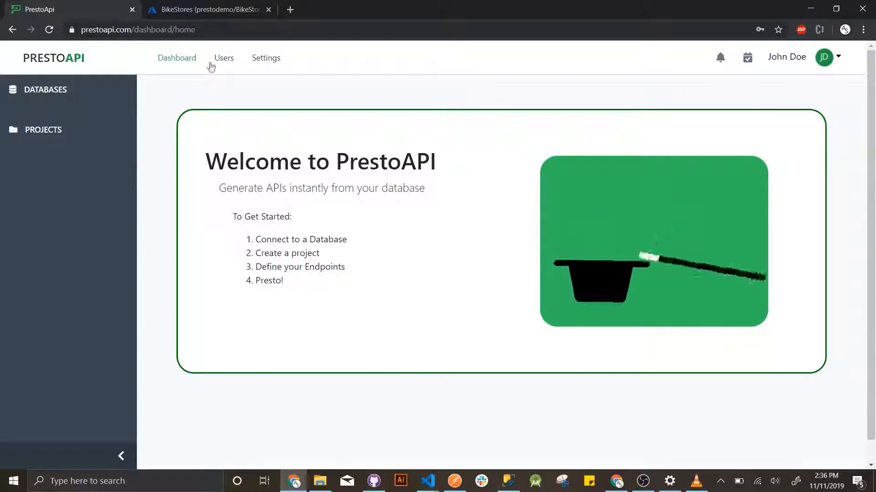
- Switch to the Azure tab showing the BikeStores ADO.NET connection string
click(186, 6)
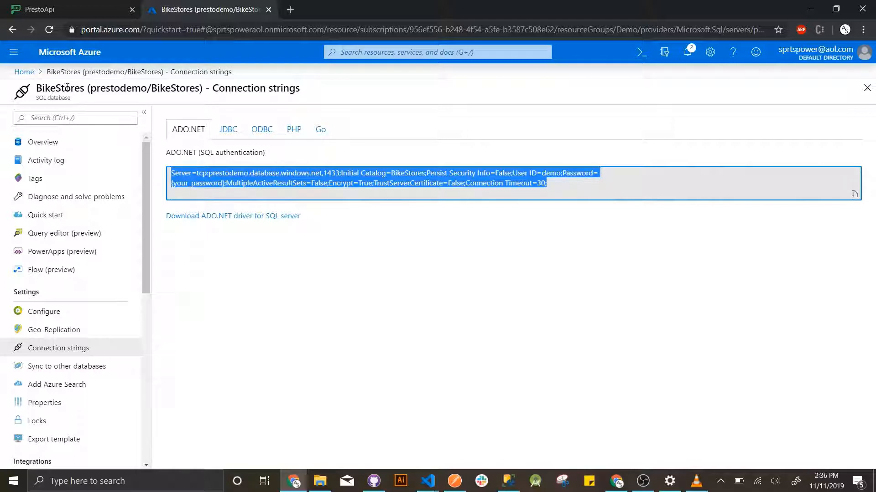
- Select the server address prestodemo.database.windows.net inside the connection string
click(204, 177)
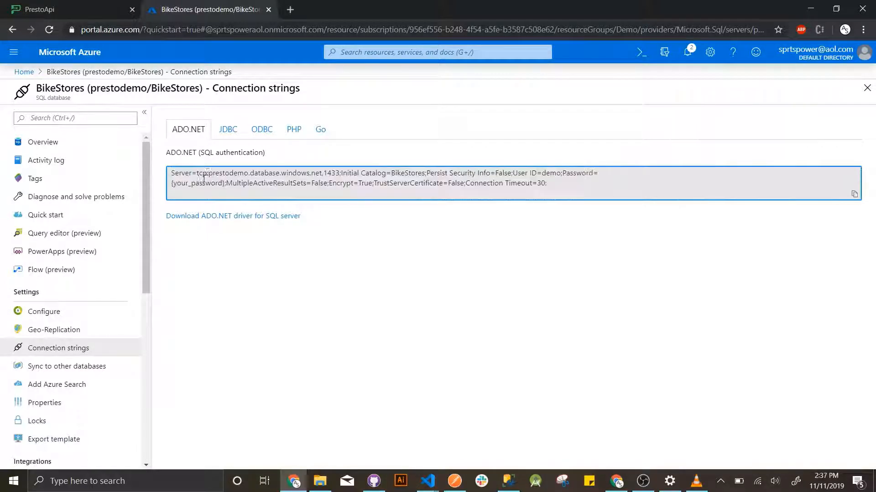
drag(207, 174, 321, 175)
key(ctrl+c)
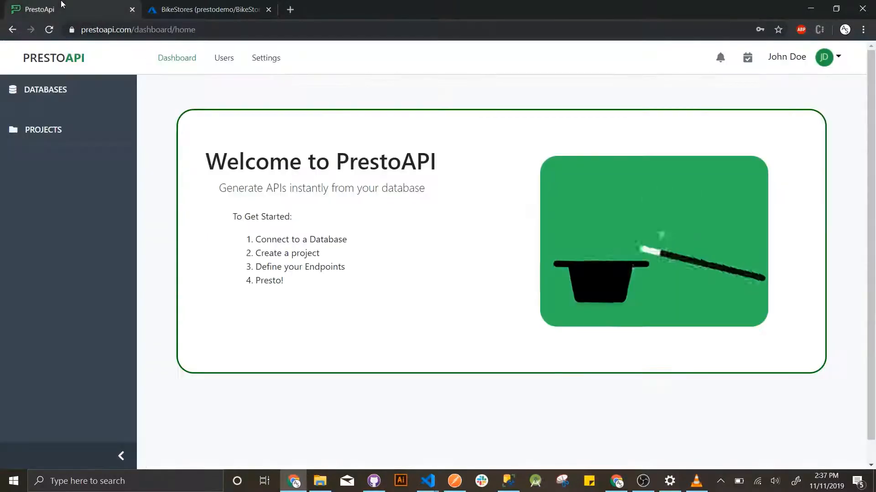
- Back in PrestoAPI, start a new database connection named Bike Store using the SQL Server driver
click(62, 6)
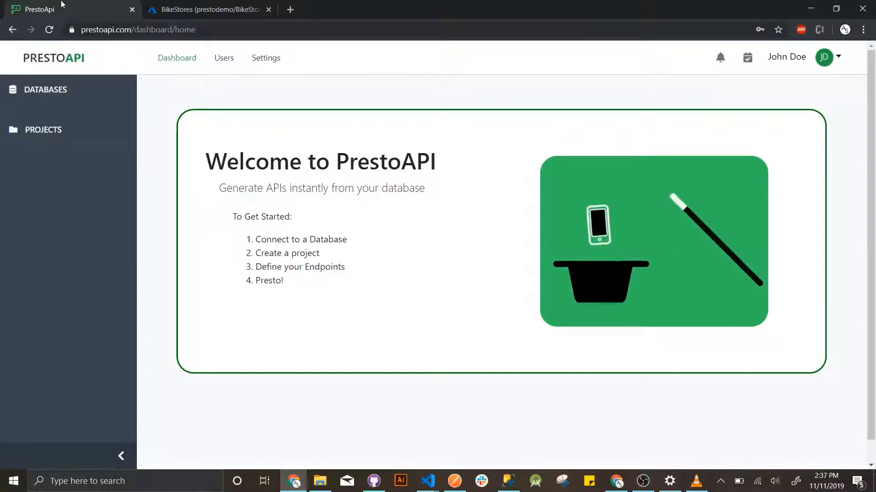
click(58, 93)
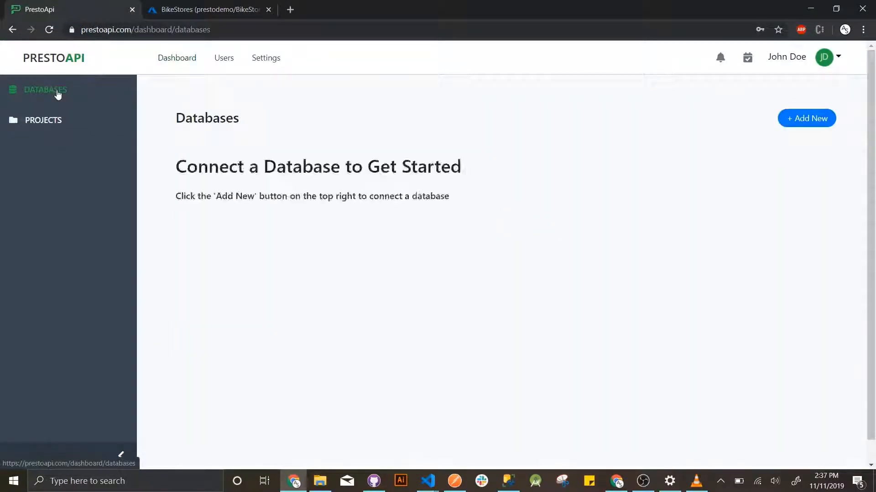
click(814, 126)
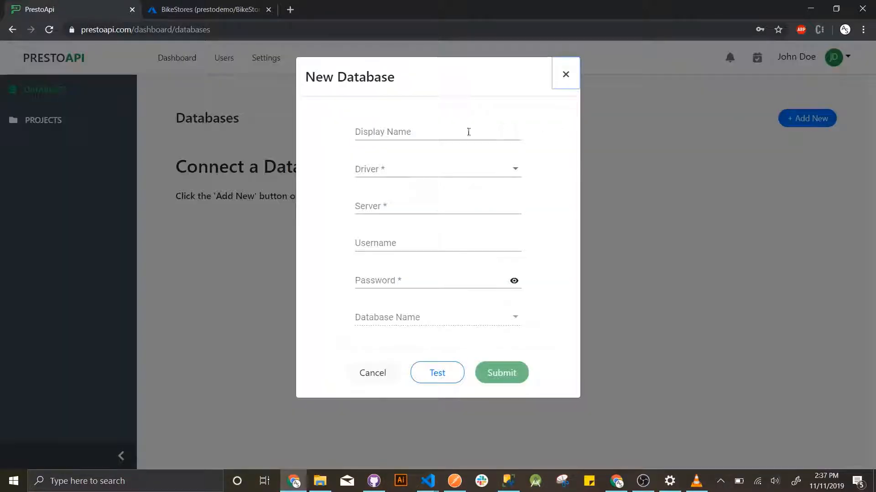
click(448, 134)
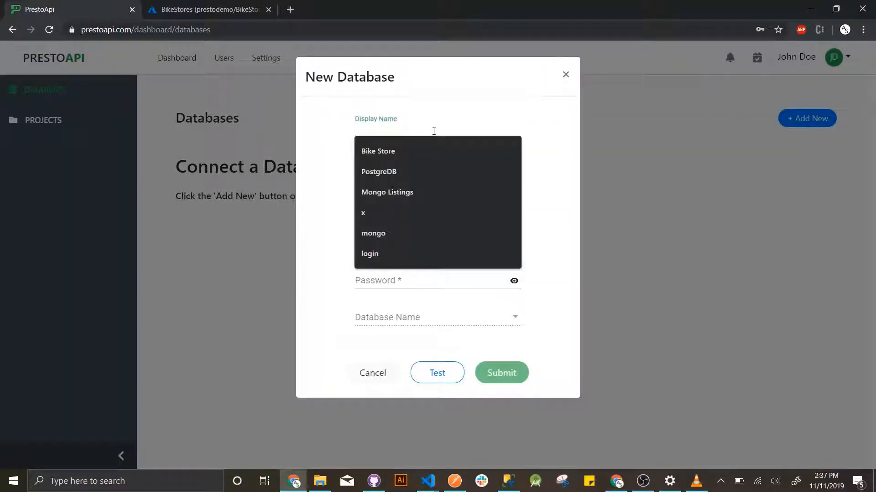
click(409, 152)
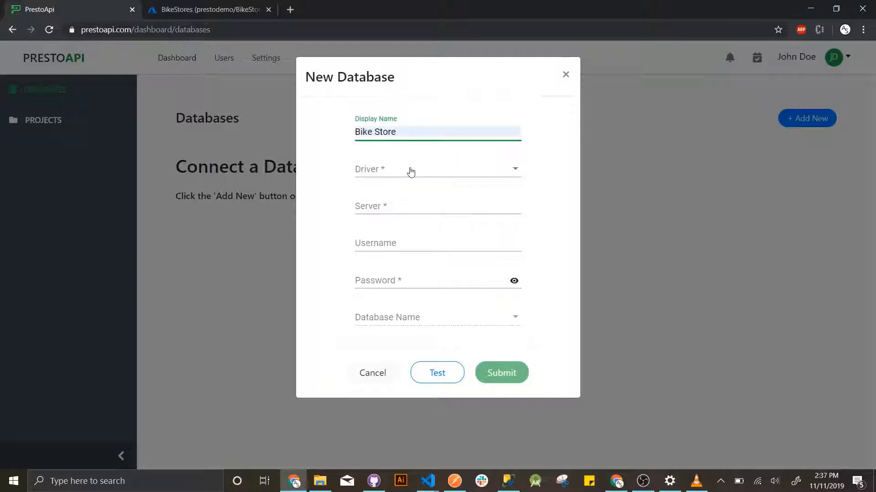
click(410, 170)
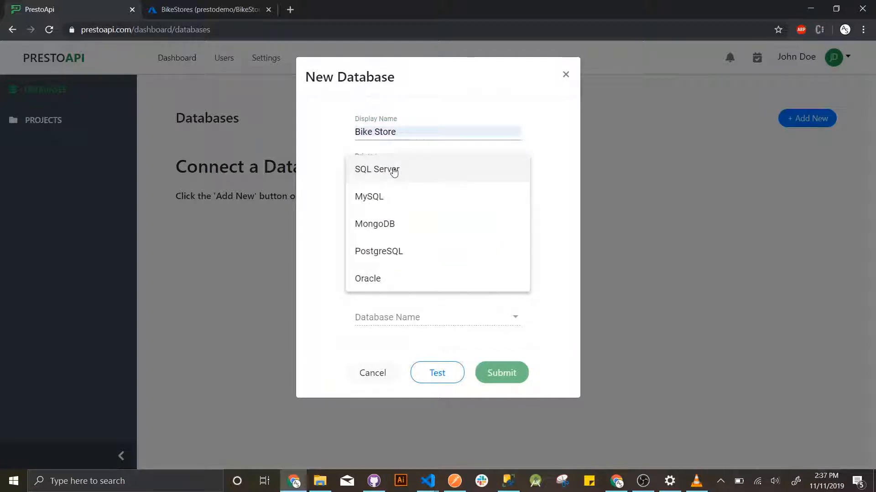
click(394, 170)
- Enter server prestodemo.database.windows.net, the login username and its password
click(399, 207)
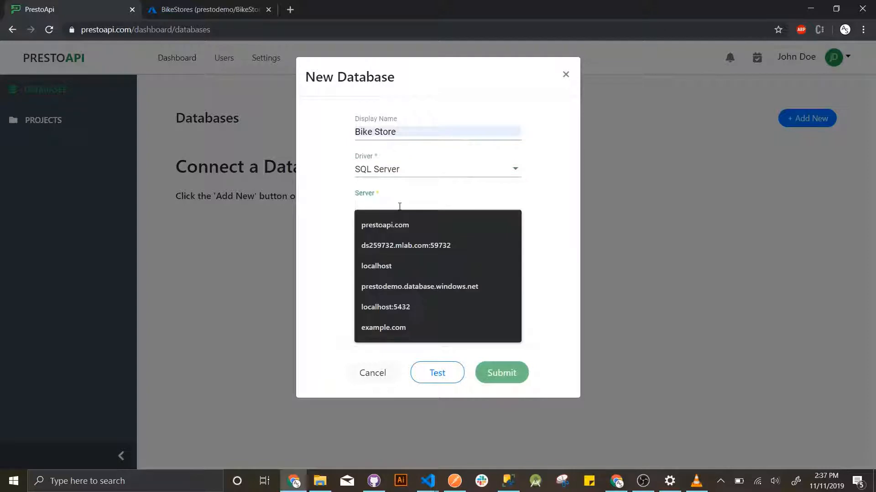
key(ctrl+v)
click(424, 244)
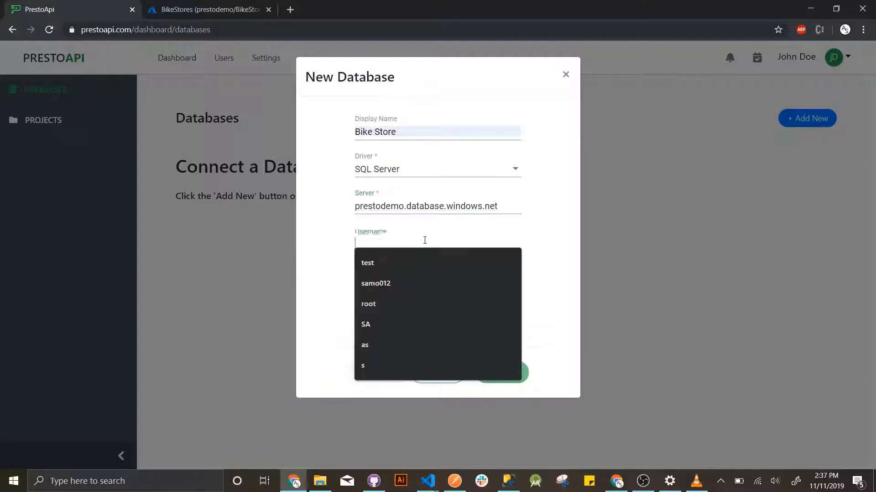
text(demo)
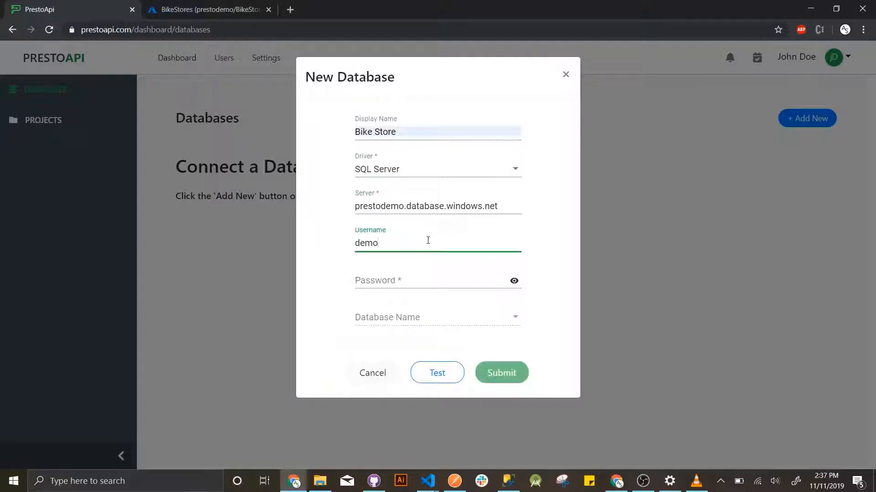
key(Tab)
text(•••)
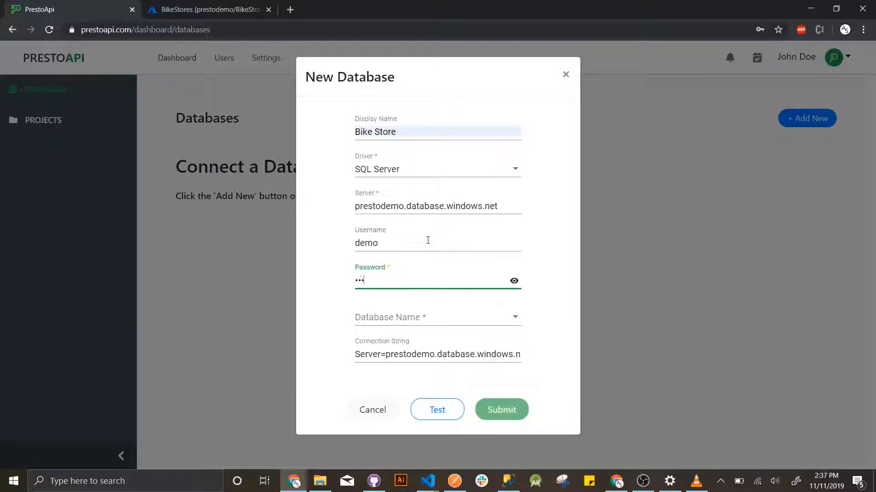
text(•••••)
- Choose the BikeStores database, test the connection, and save it
click(426, 324)
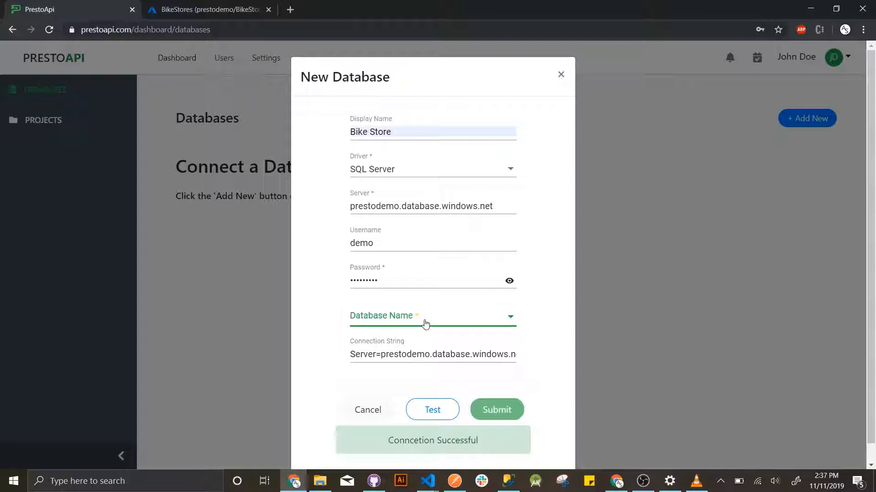
click(426, 324)
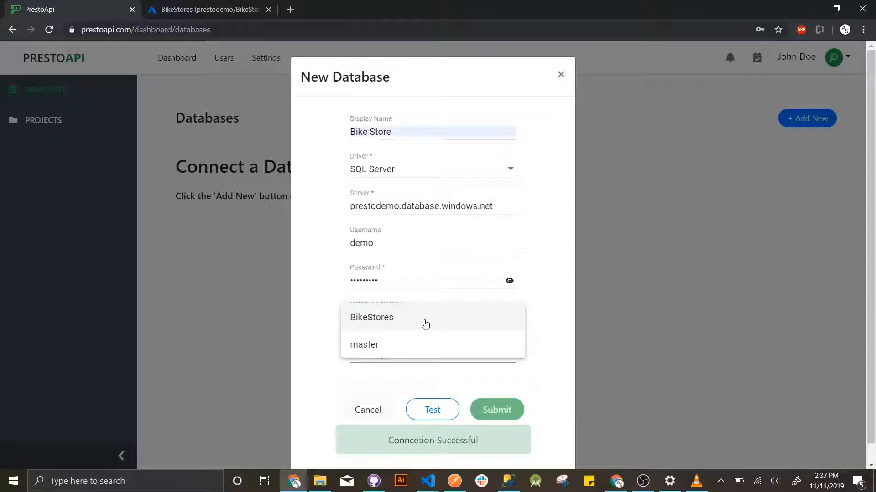
click(425, 323)
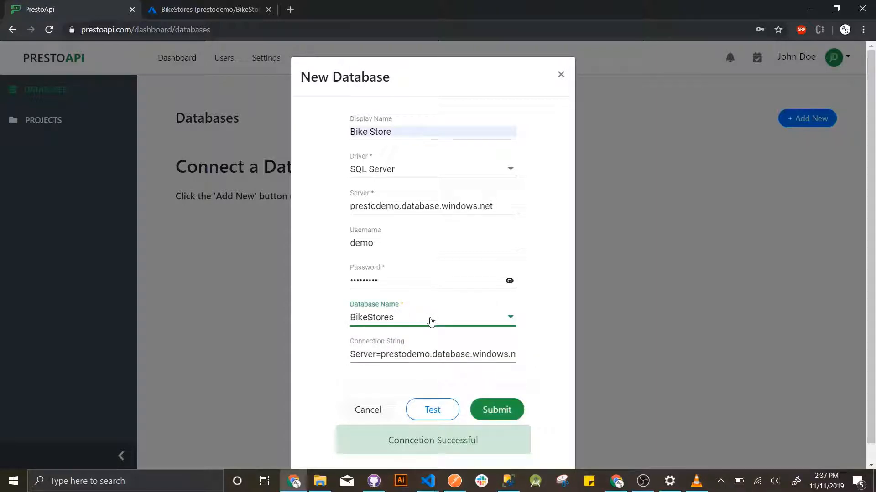
click(440, 409)
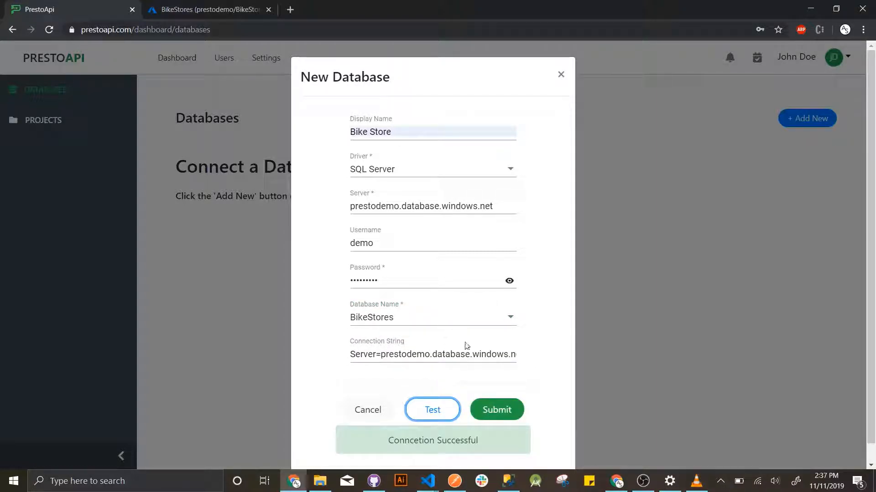
click(495, 409)
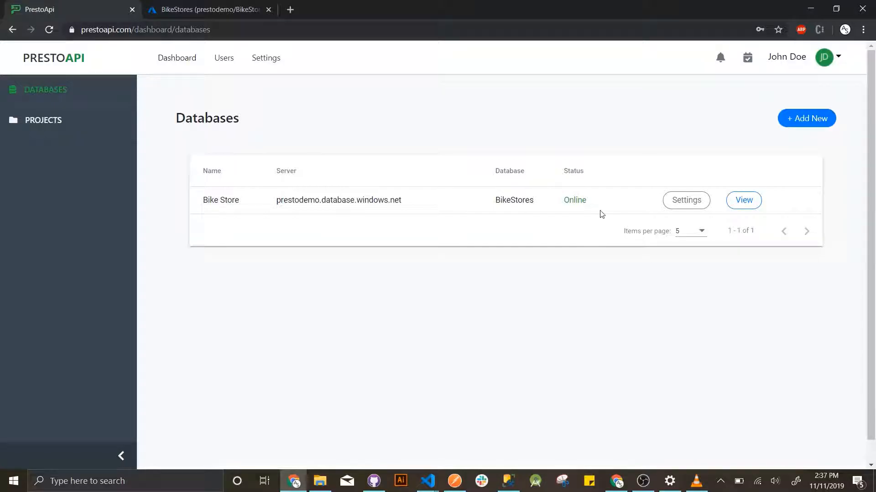
- Review the Bike Store connection settings without changes and scroll through the BikeStores tables
click(686, 200)
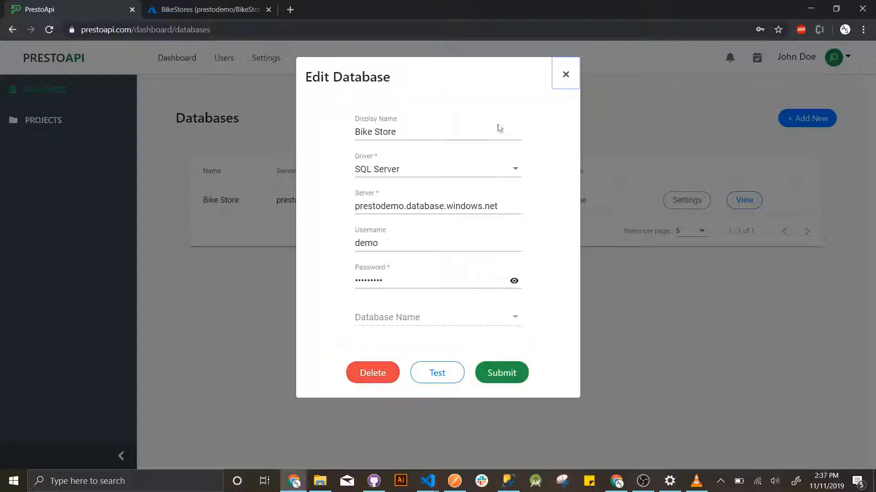
click(563, 84)
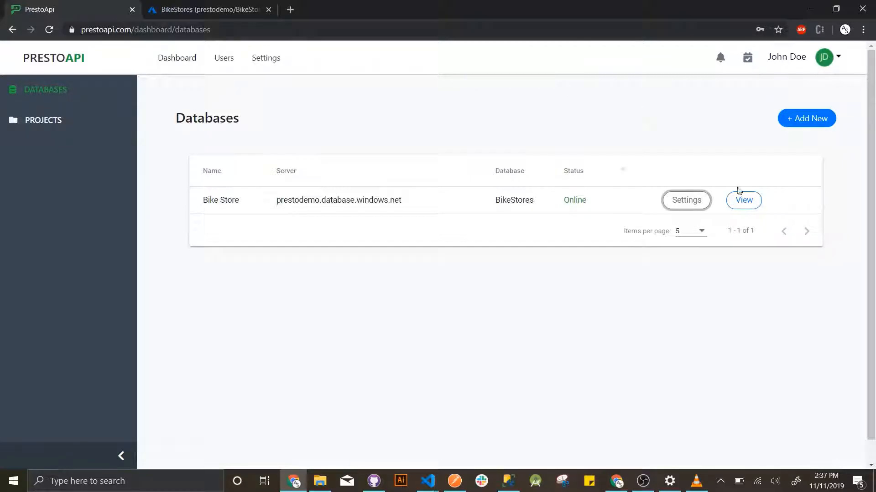
click(741, 200)
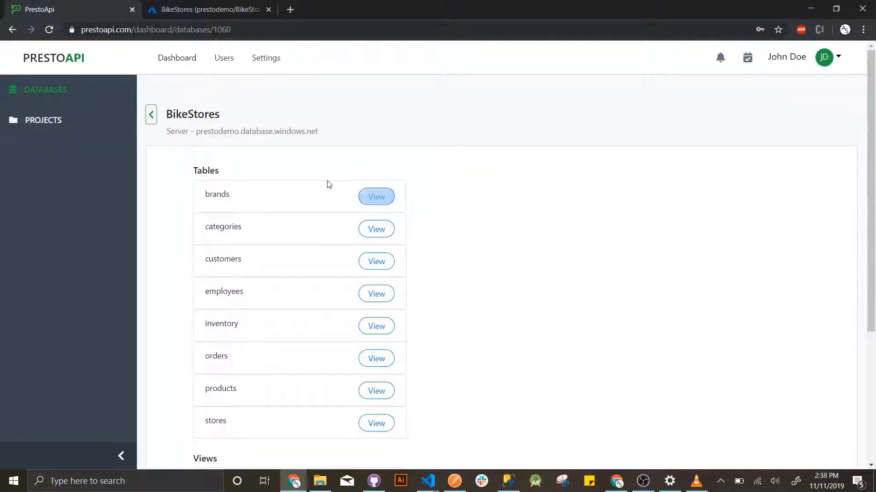
scroll(314, 280, down, 1)
scroll(278, 401, down, 2)
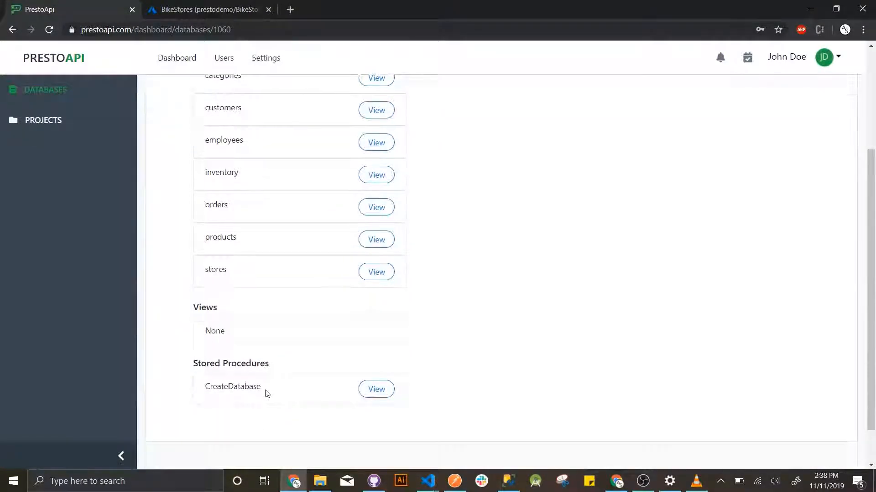
scroll(267, 393, up, 3)
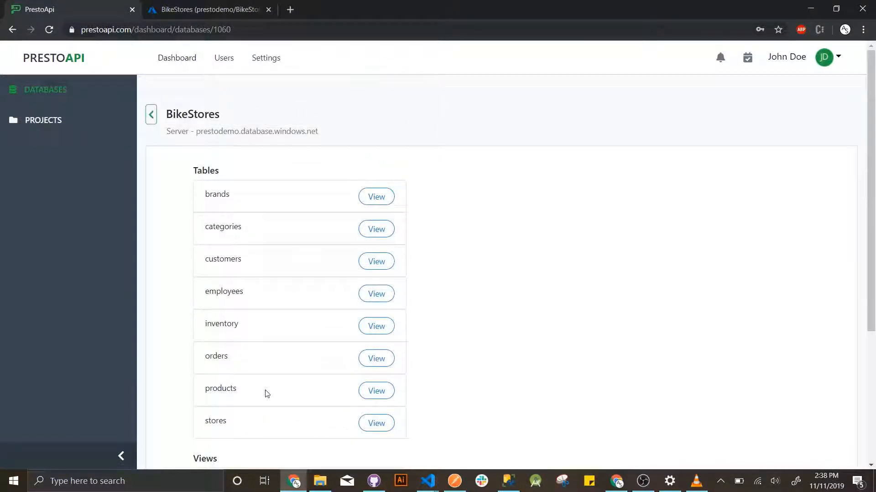
- Inspect the customers table's columns, then go to the Projects page
click(373, 262)
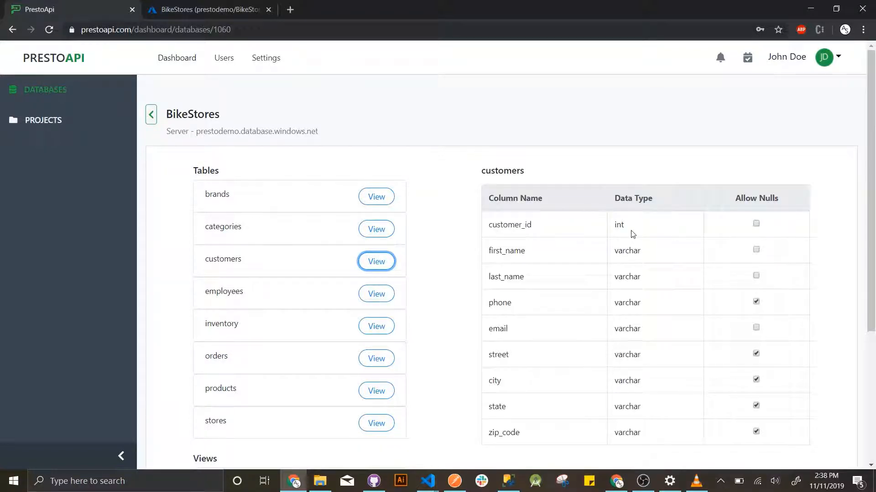
scroll(303, 326, down, 3)
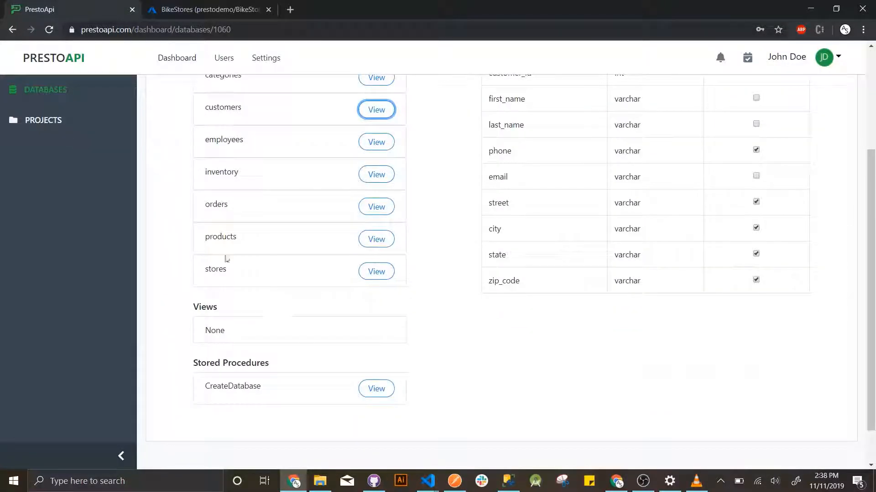
click(61, 125)
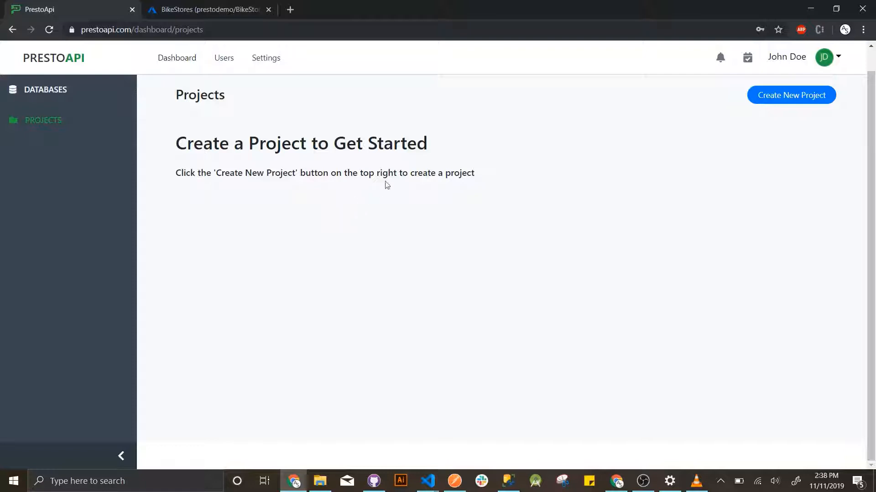
- Start a new project named Bike Store attached to the Bike Store database
click(785, 96)
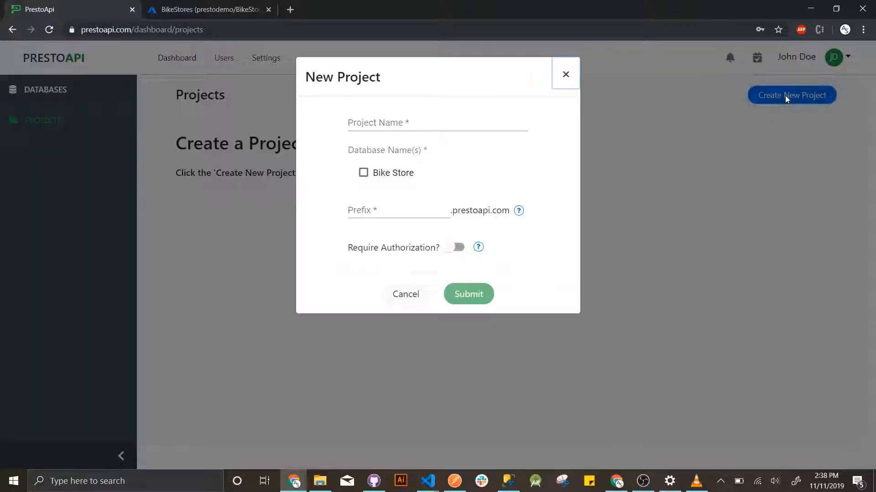
click(463, 126)
click(431, 141)
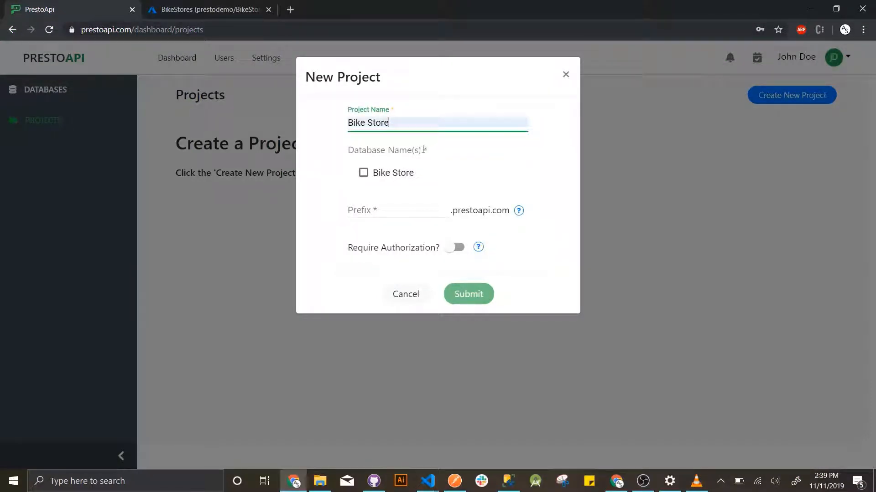
click(364, 175)
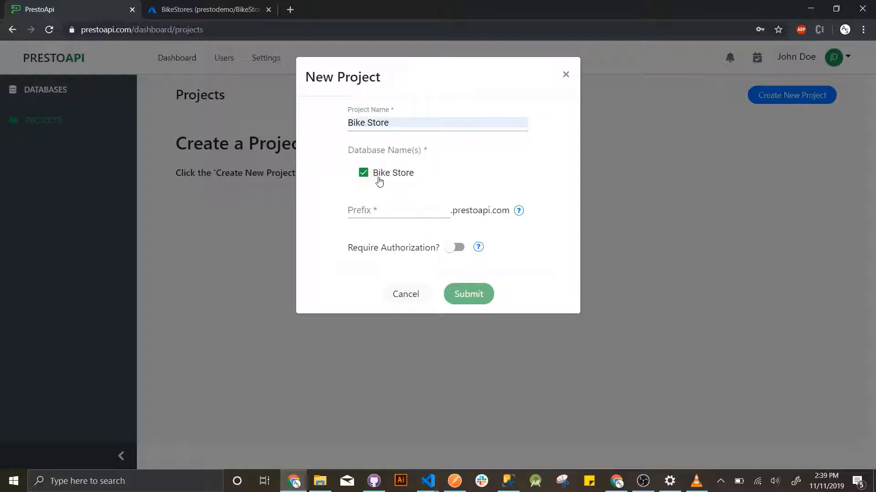
- Set the project prefix to bikes, require authorization, and submit the project
click(400, 211)
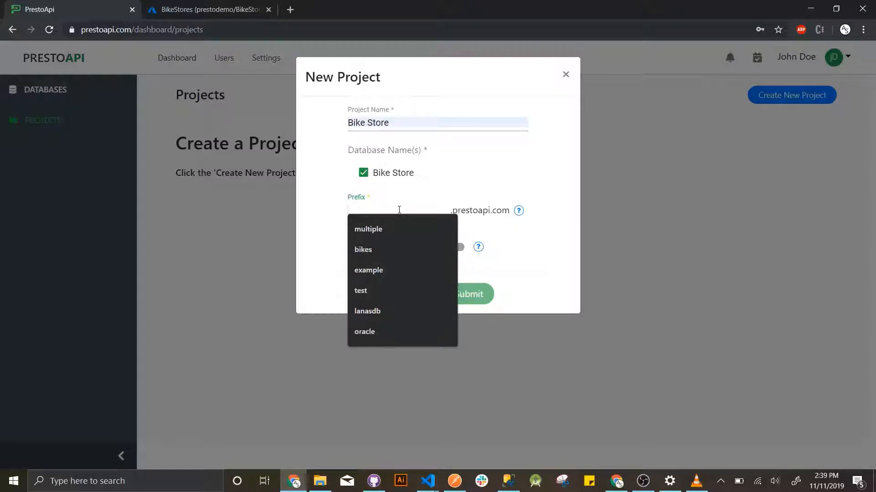
click(391, 248)
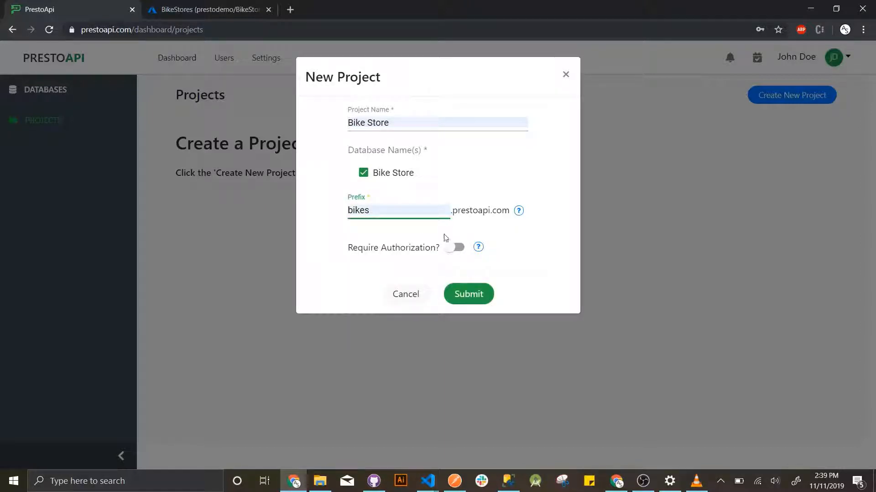
click(493, 233)
click(452, 246)
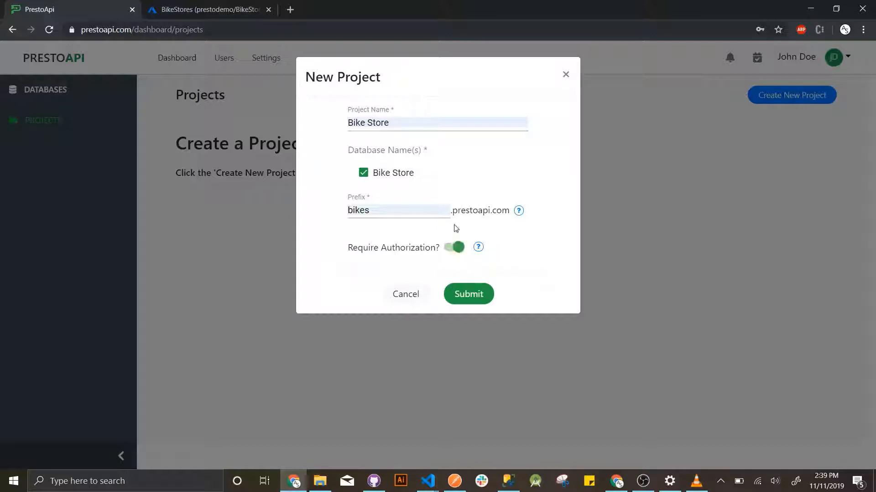
click(471, 295)
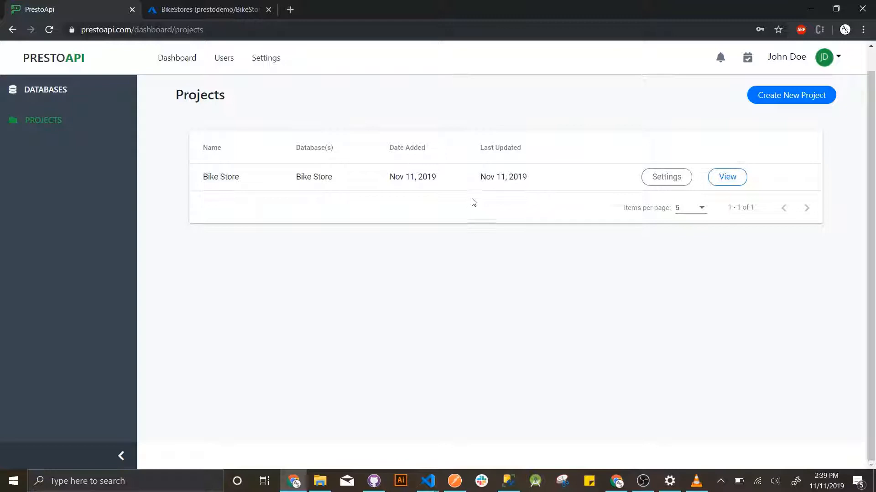
- Glance at the Bike Store project settings, cancel them, and open the project
click(648, 178)
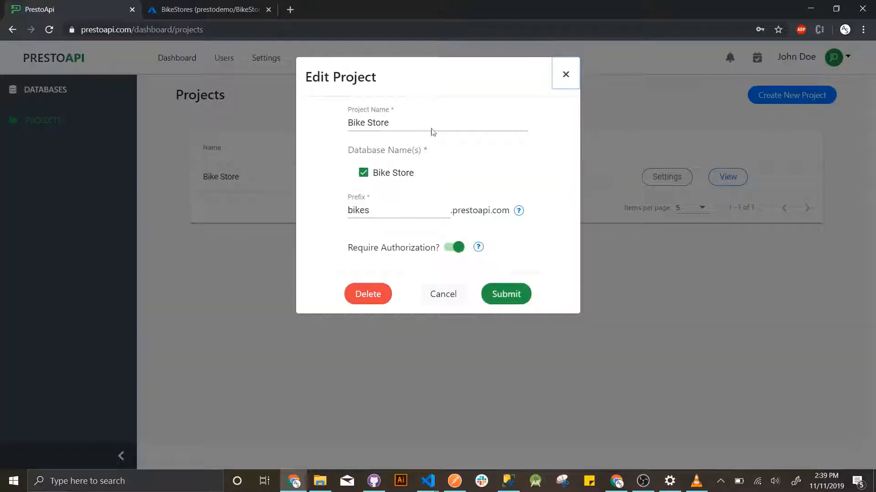
click(437, 292)
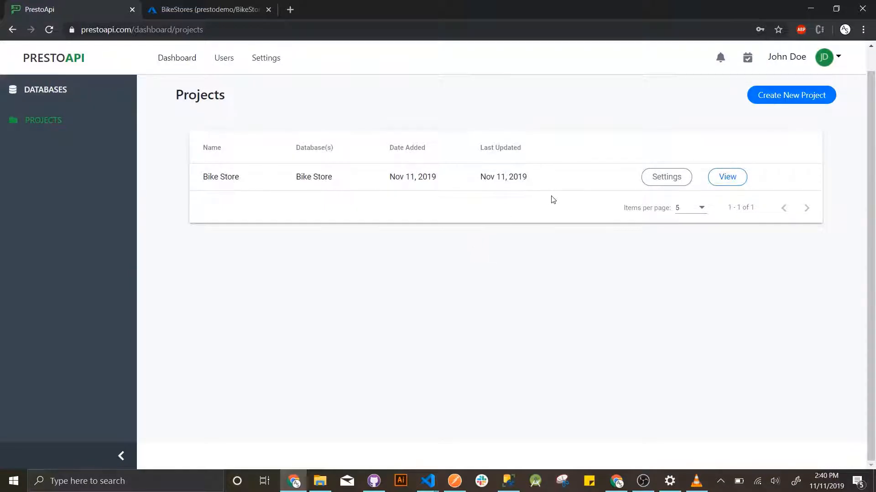
click(726, 177)
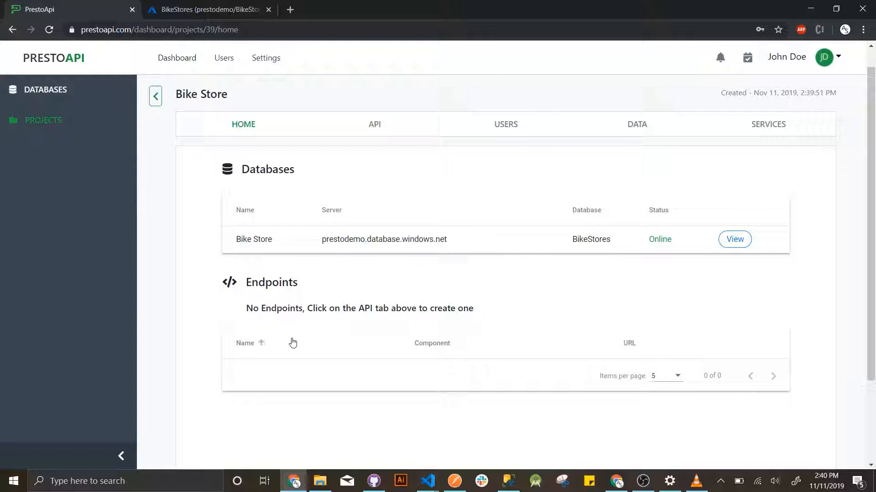
- In the project's API view, begin a new endpoint named customer
click(374, 127)
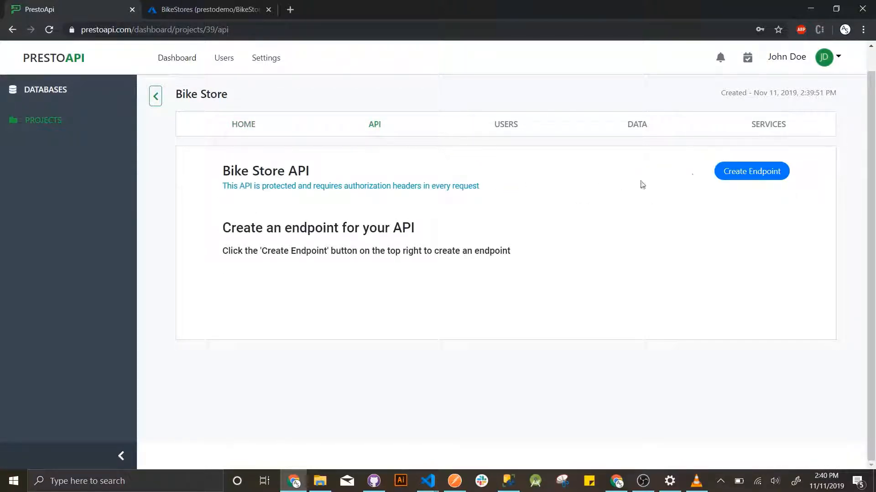
click(727, 173)
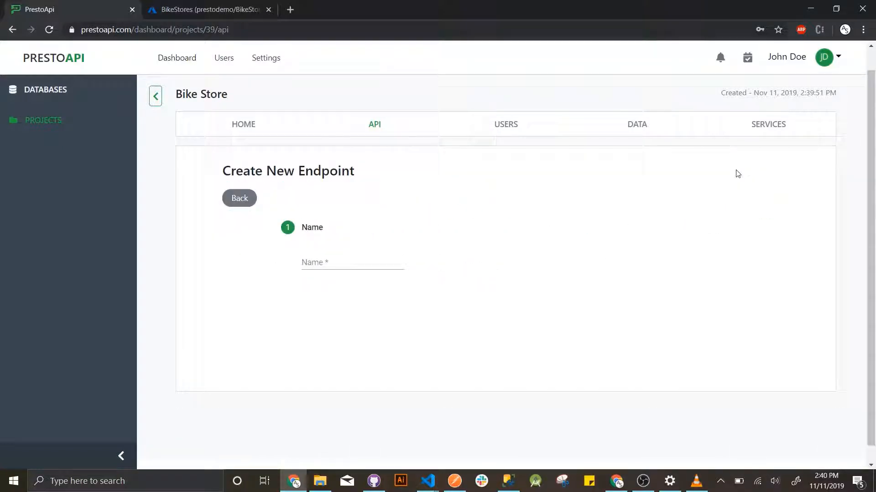
click(360, 261)
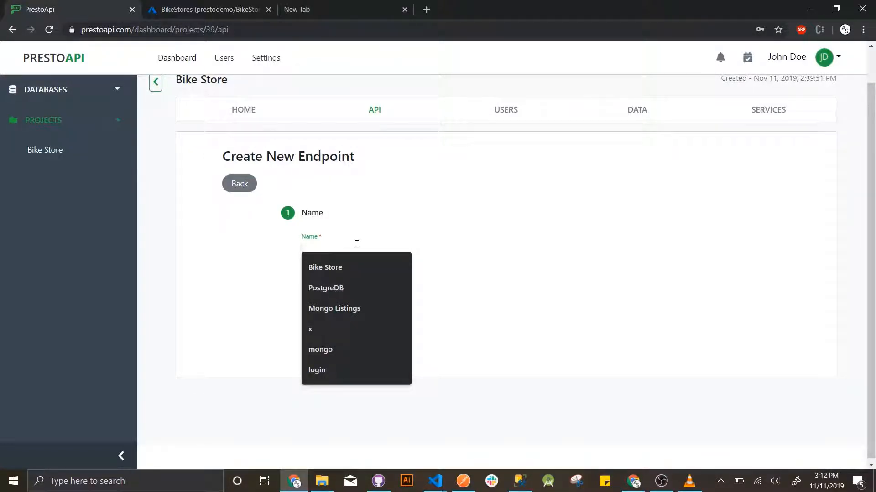
text(customer)
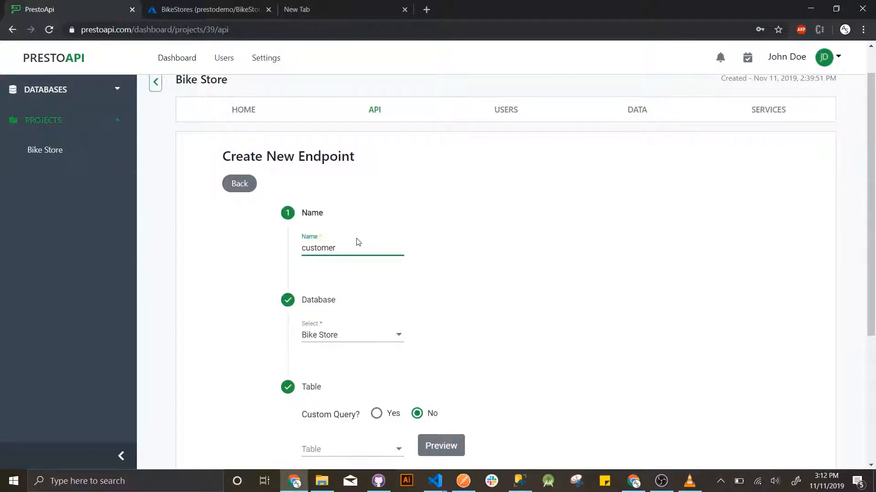
scroll(358, 241, down, 2)
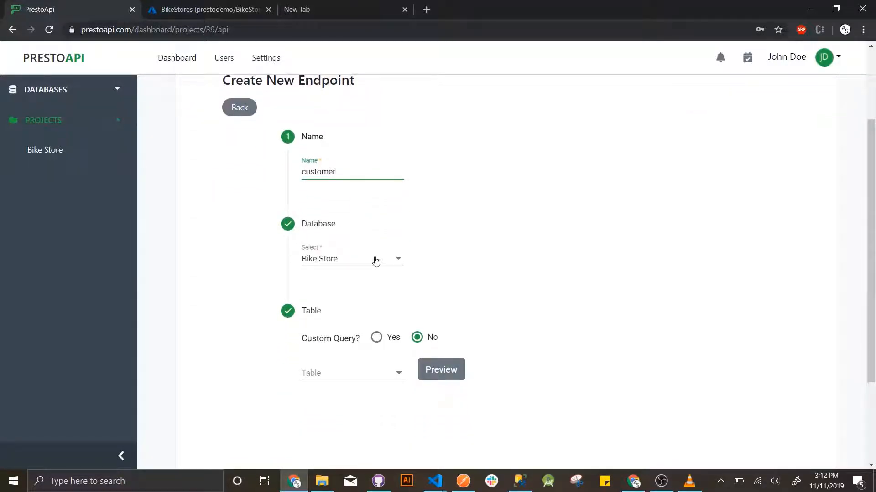
- Base it on the Bike Store database's customers table and preview the table data
click(376, 261)
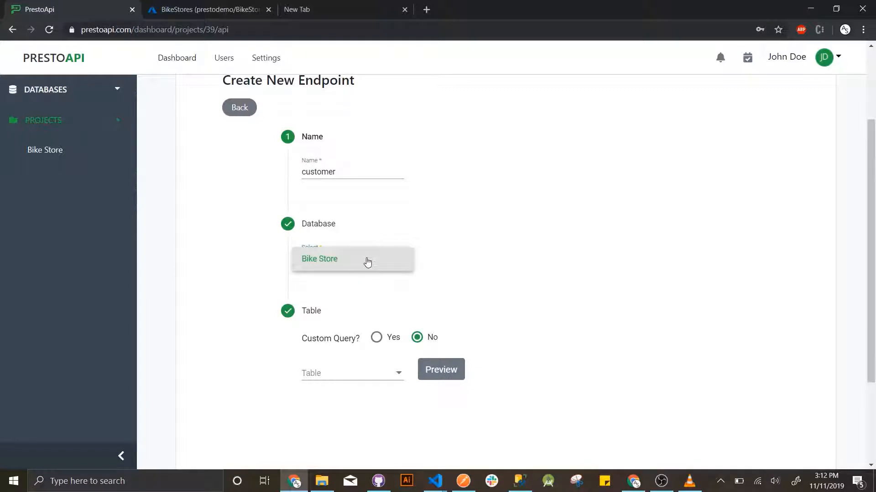
click(364, 262)
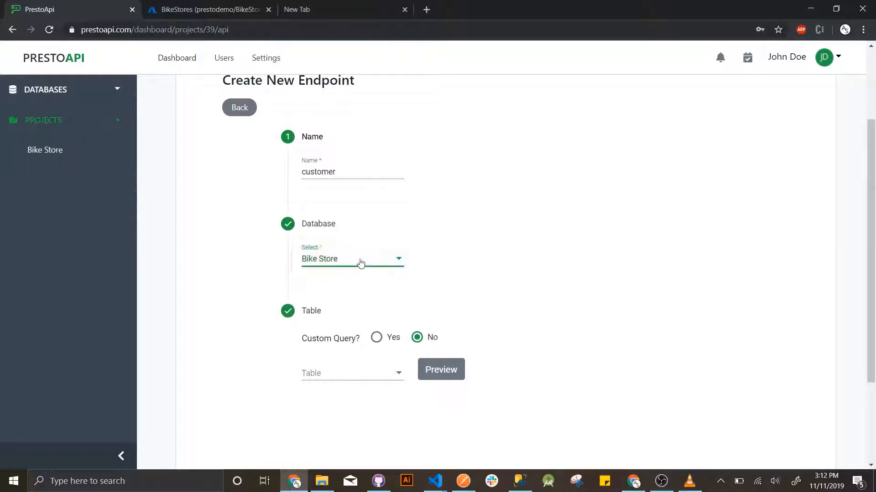
scroll(284, 260, down, 1)
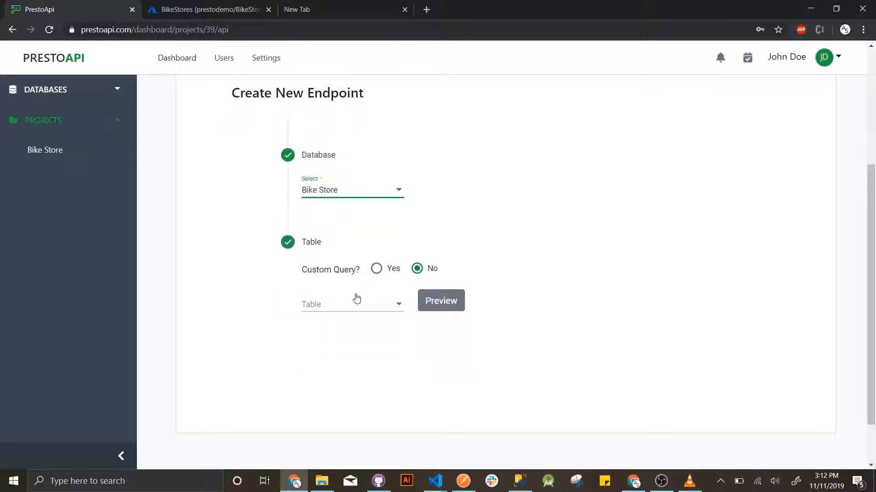
click(360, 305)
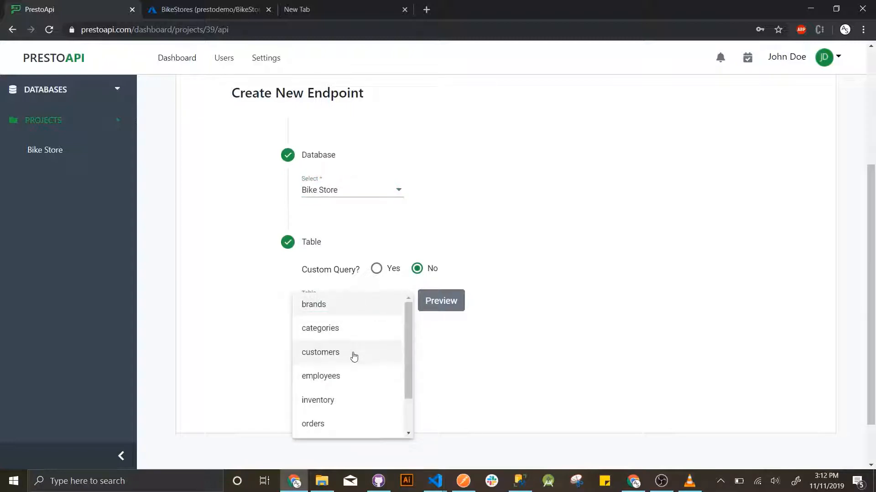
click(354, 355)
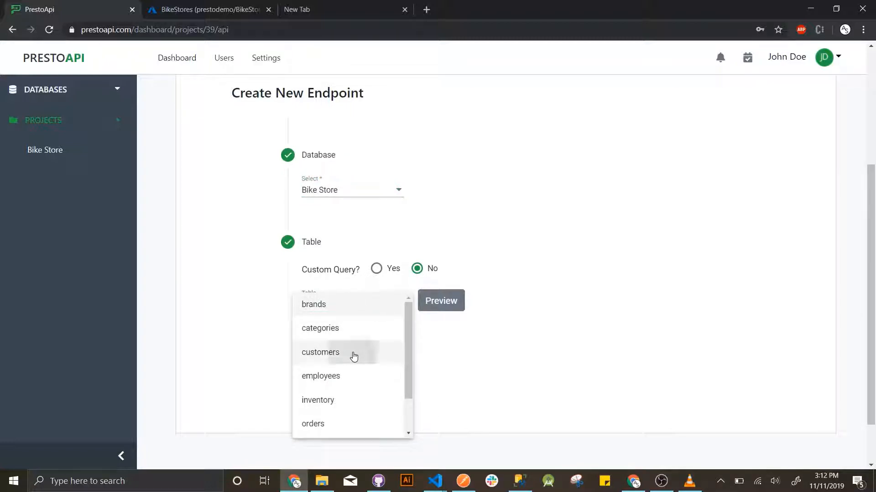
click(434, 302)
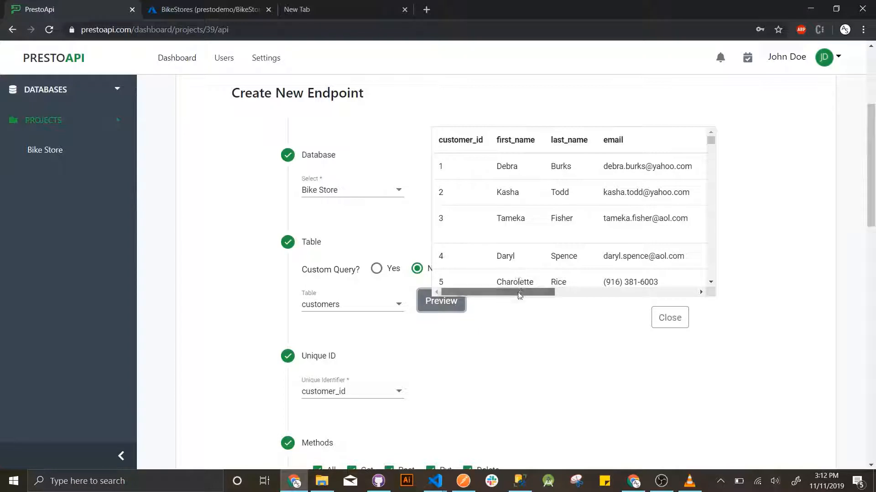
drag(502, 292, 560, 292)
click(675, 317)
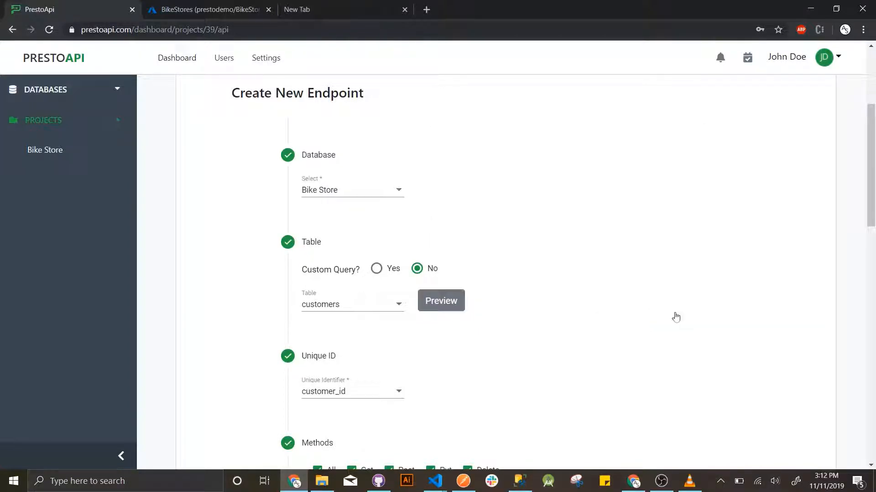
- Try the custom query option, then revert to selecting the customers table
click(388, 272)
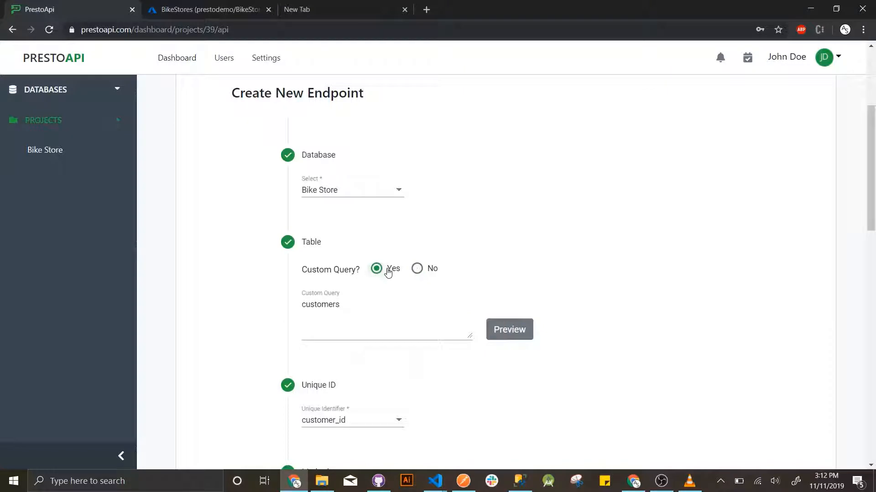
click(377, 305)
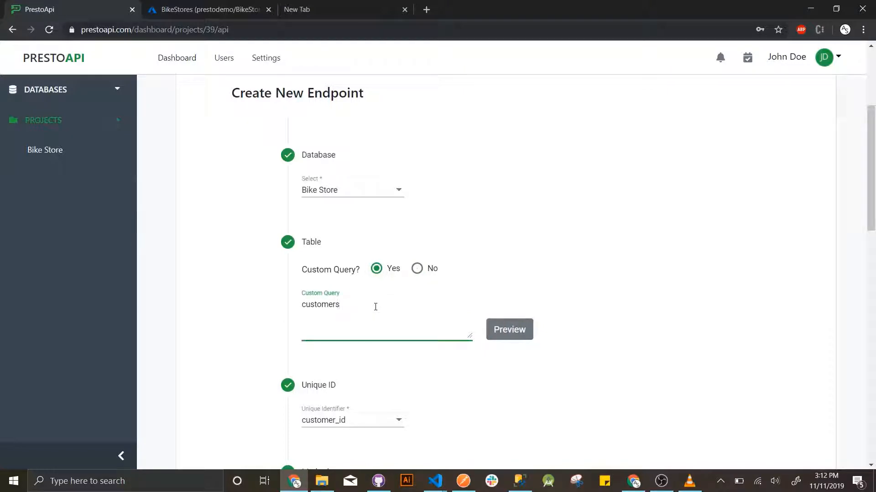
click(415, 269)
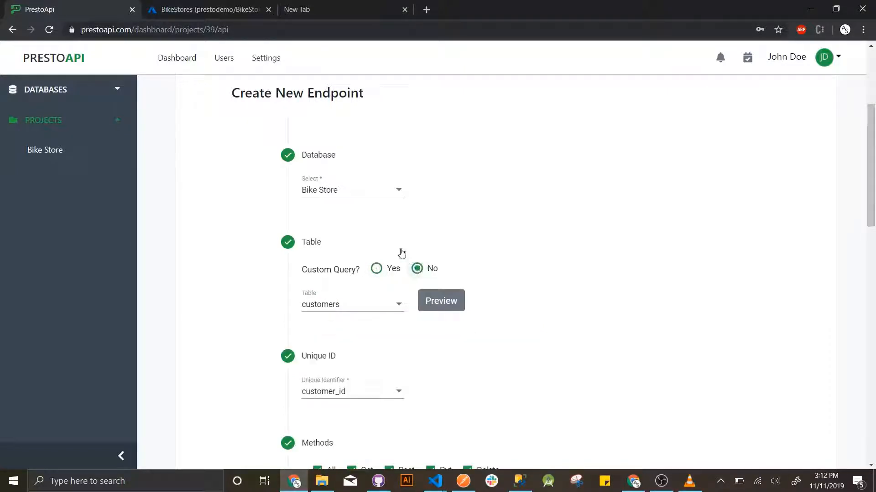
scroll(256, 266, down, 2)
scroll(255, 266, down, 2)
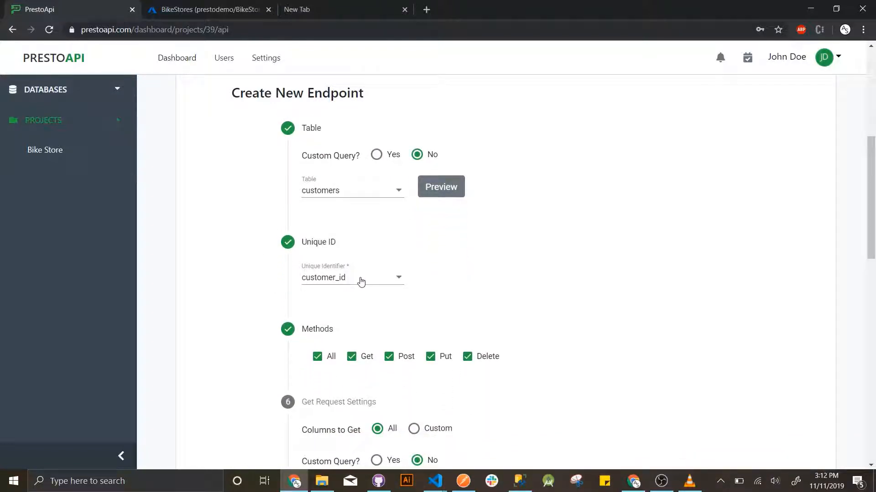
- Keep customer_id as the endpoint's unique identifier
click(361, 281)
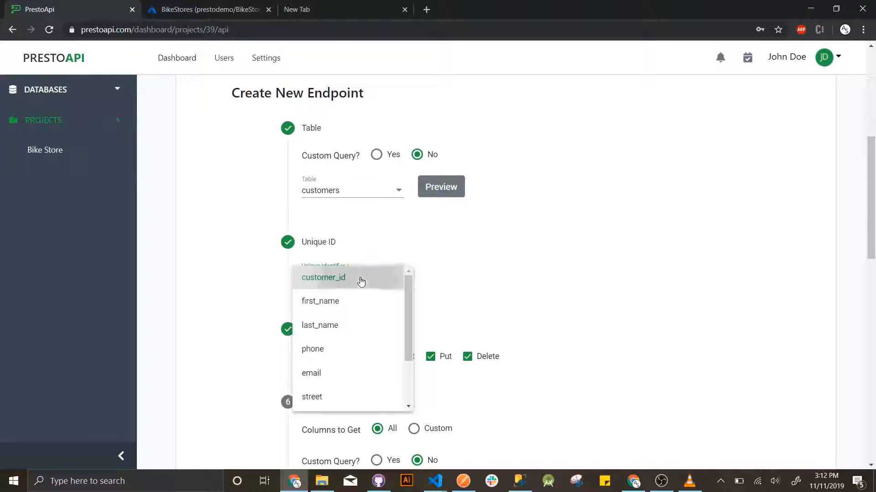
click(360, 282)
scroll(283, 281, down, 1)
scroll(282, 281, down, 1)
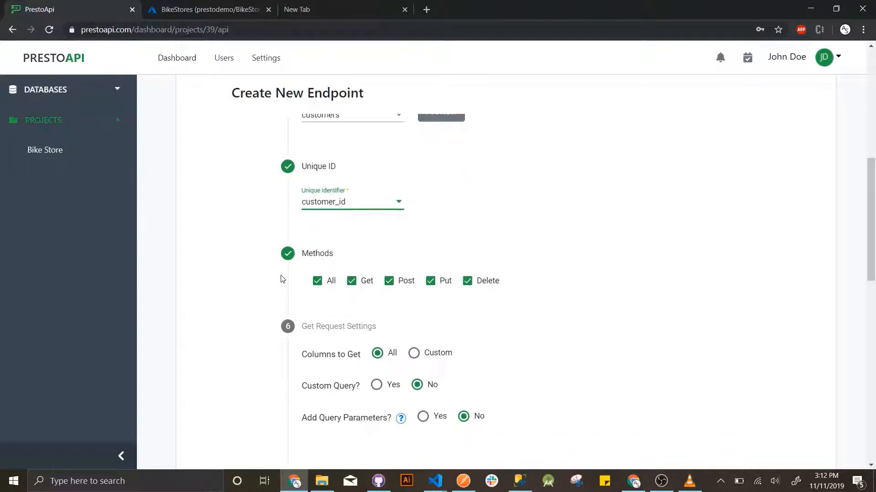
scroll(282, 279, down, 1)
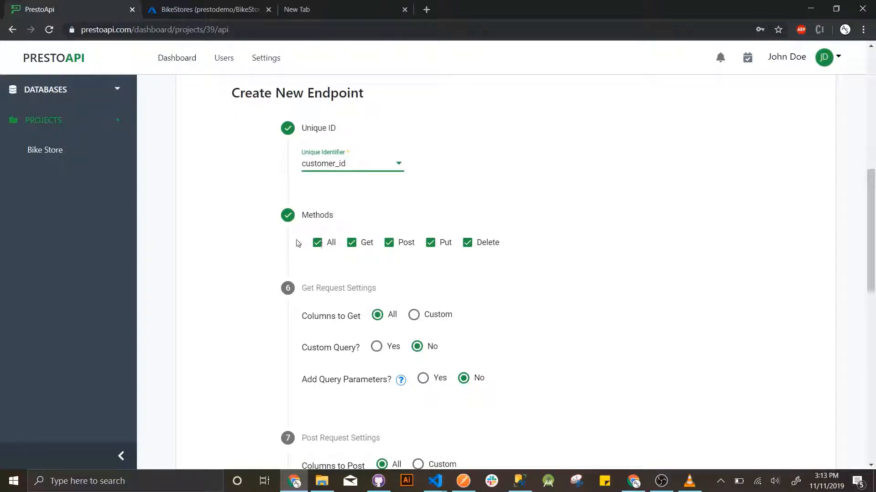
scroll(296, 246, down, 1)
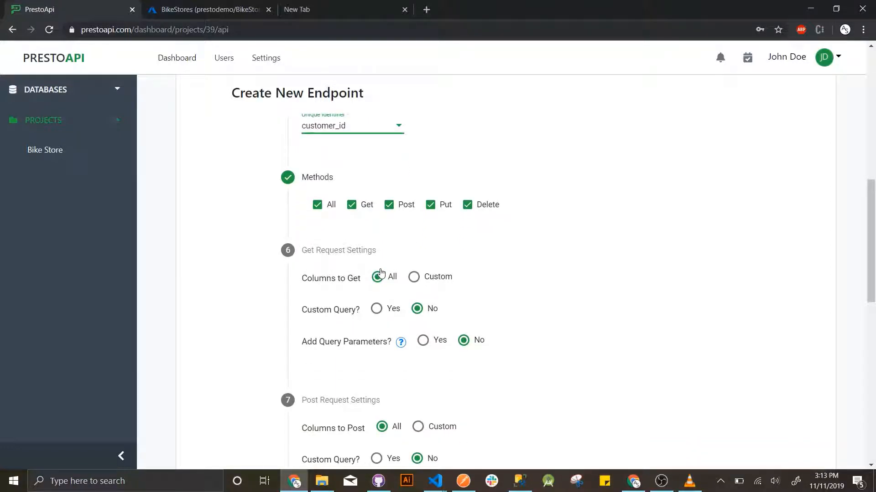
- Try specific GET columns with first_name, then settle on returning all columns
click(413, 277)
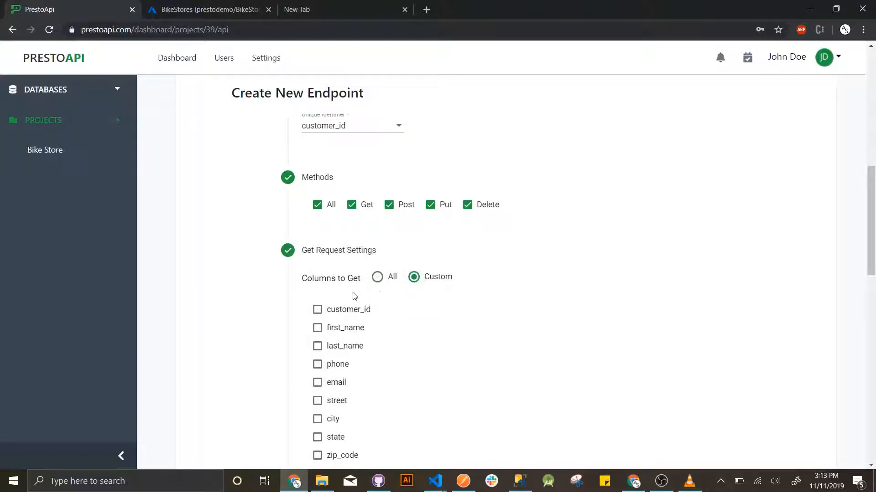
scroll(354, 297, down, 1)
click(333, 291)
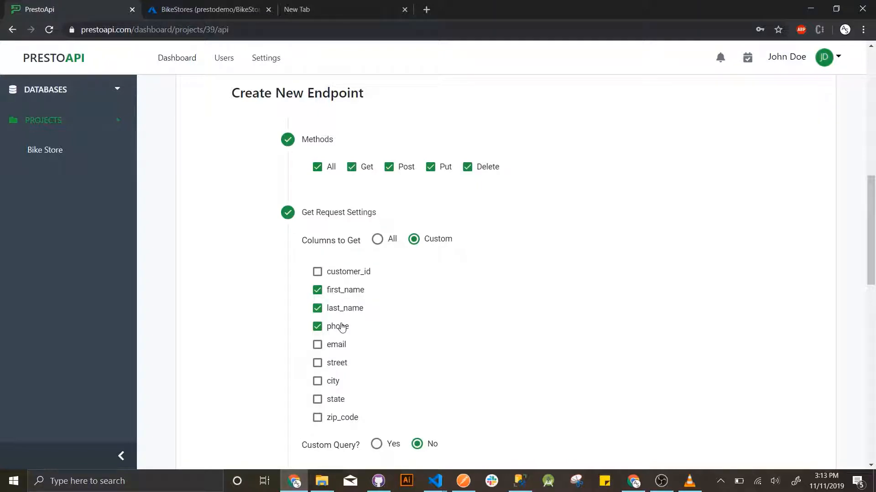
click(378, 240)
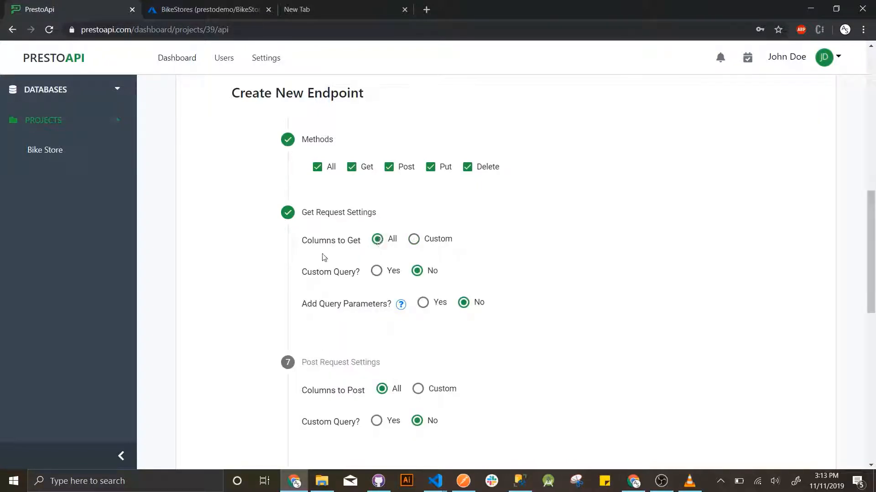
scroll(323, 258, down, 1)
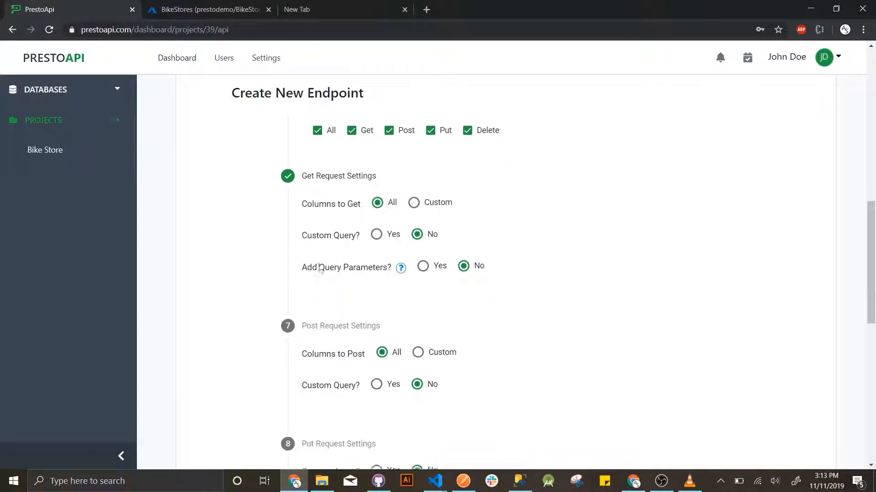
- Toggle the GET custom query to Yes and back to No
click(377, 234)
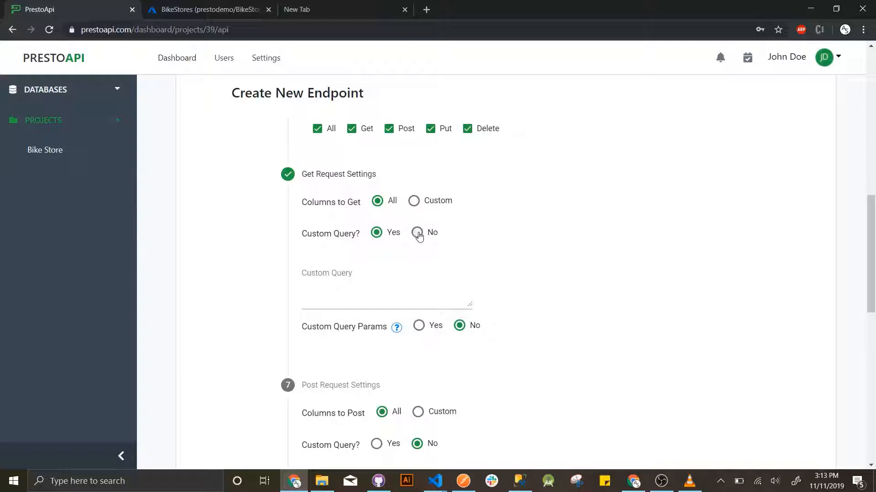
click(416, 233)
scroll(351, 255, down, 1)
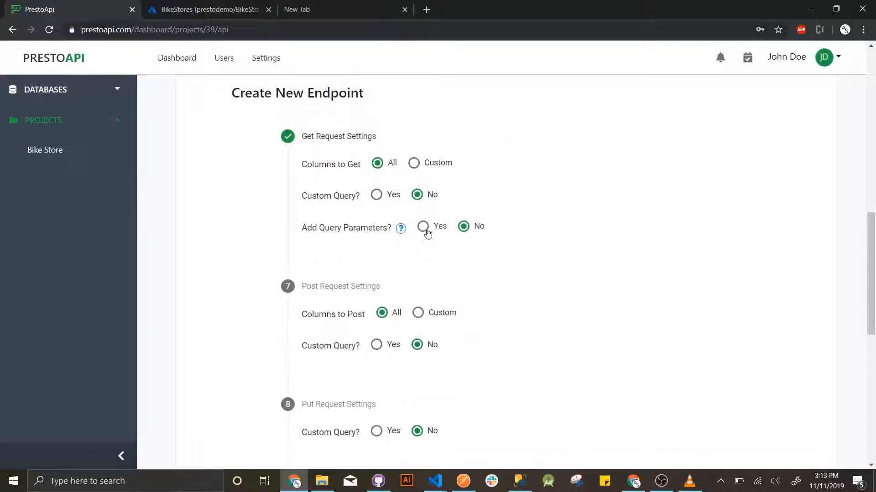
- Try a state query parameter for GET, then remove it and disable query parameters
click(423, 227)
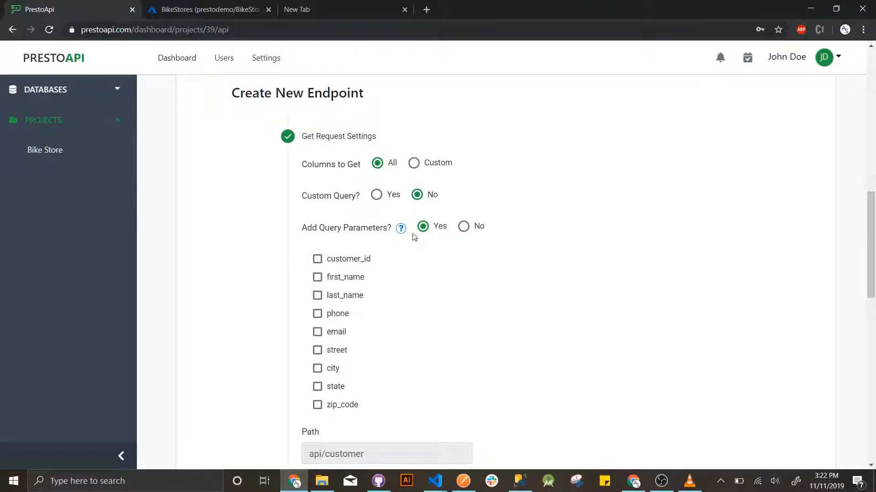
click(333, 388)
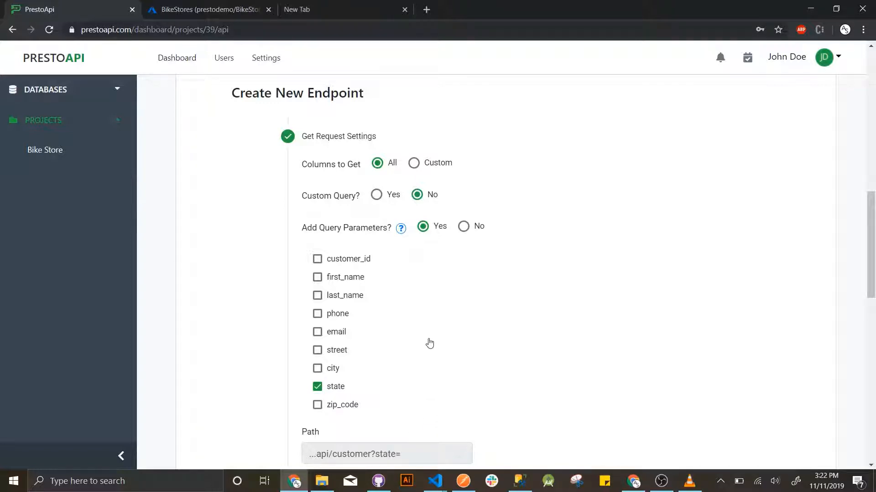
click(341, 388)
click(463, 226)
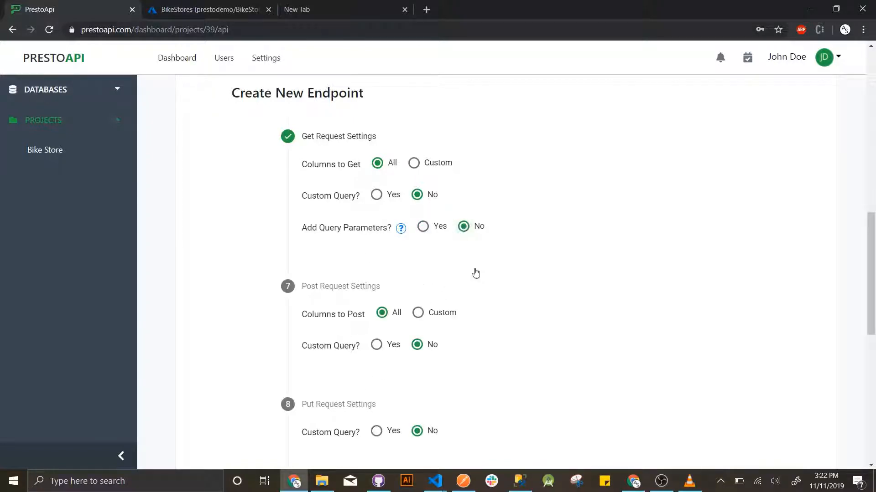
scroll(447, 284, down, 1)
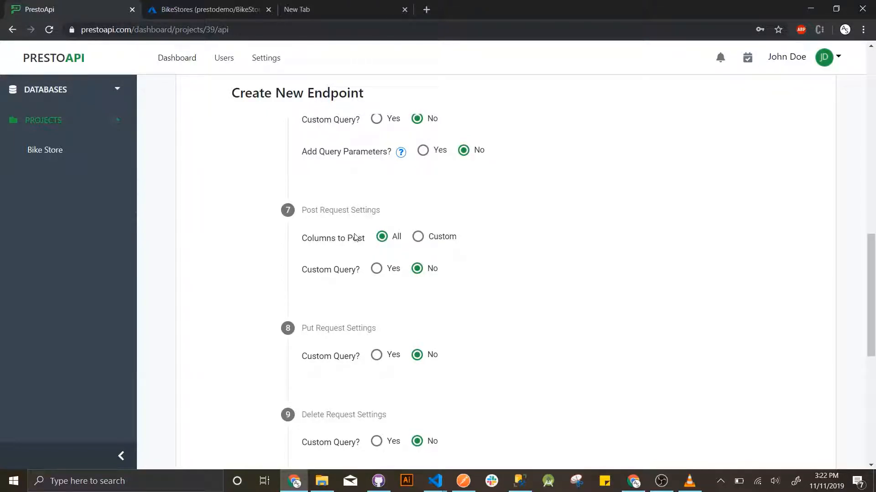
- Switch POST columns to Custom and back to All, then scroll to the form's end
click(418, 241)
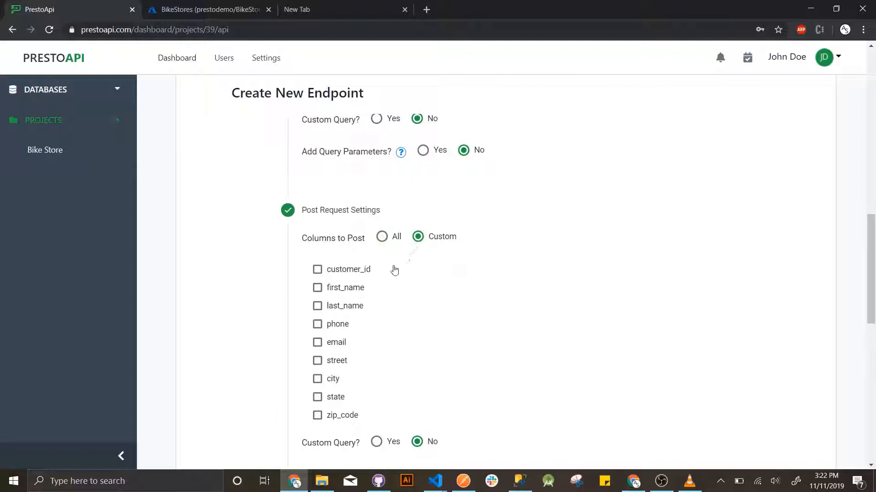
click(395, 241)
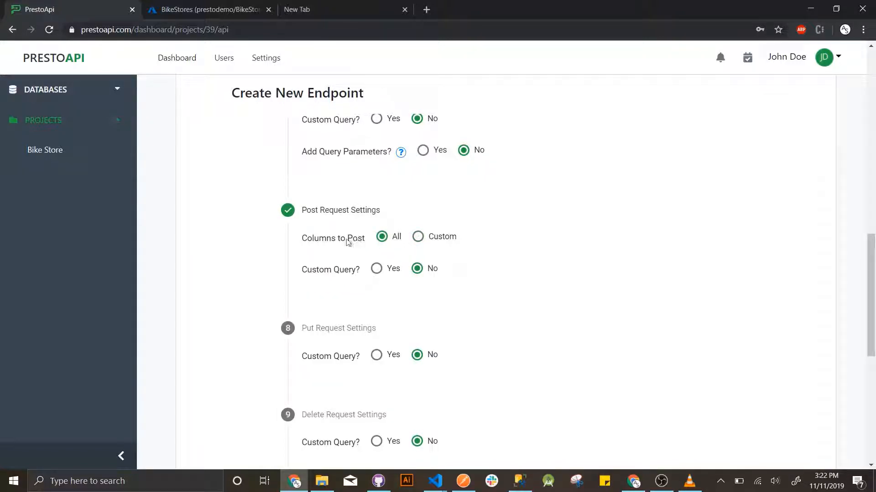
scroll(355, 241, down, 1)
scroll(354, 243, down, 1)
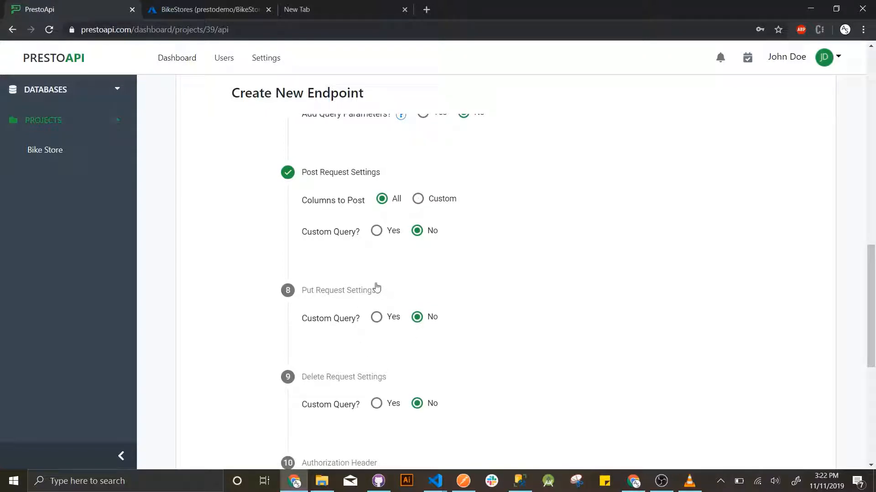
scroll(369, 283, down, 4)
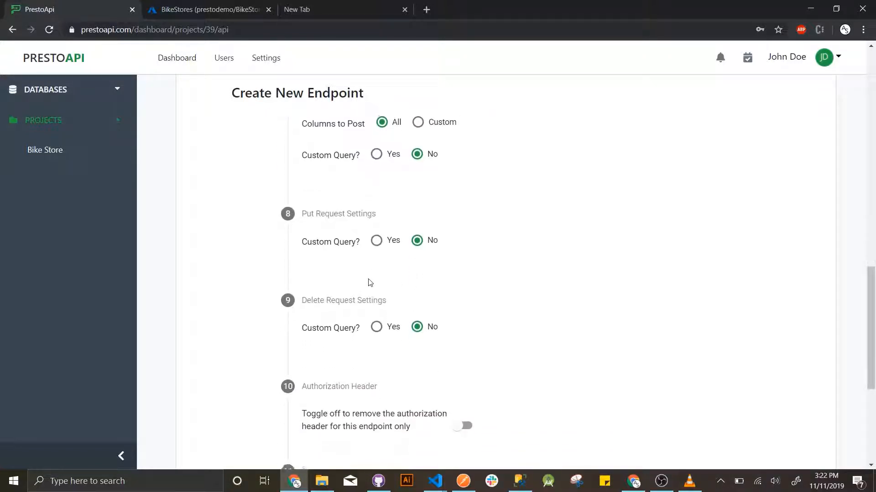
scroll(369, 283, down, 1)
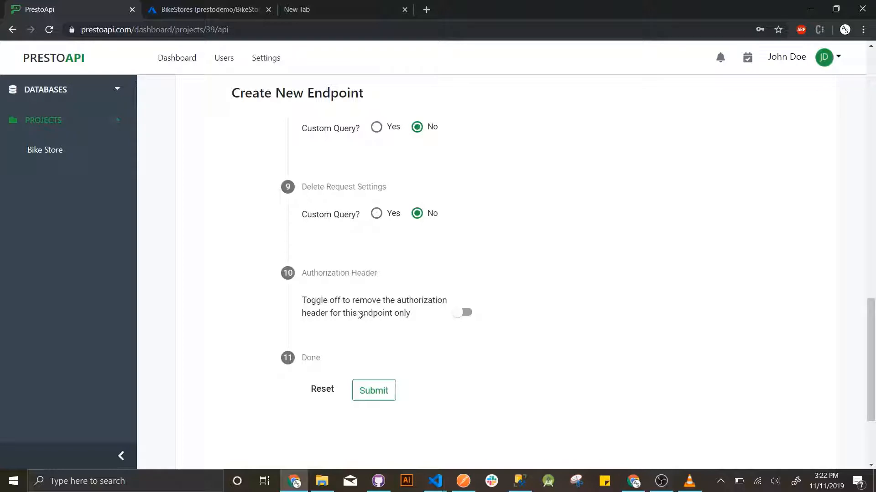
scroll(340, 311, down, 1)
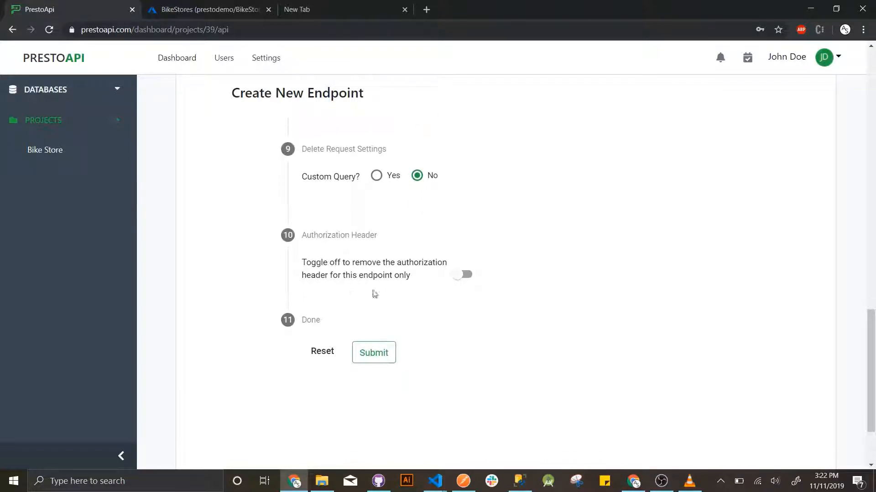
- Submit the customer endpoint, copy the GET /api/customer URL, and switch to Postman
click(382, 356)
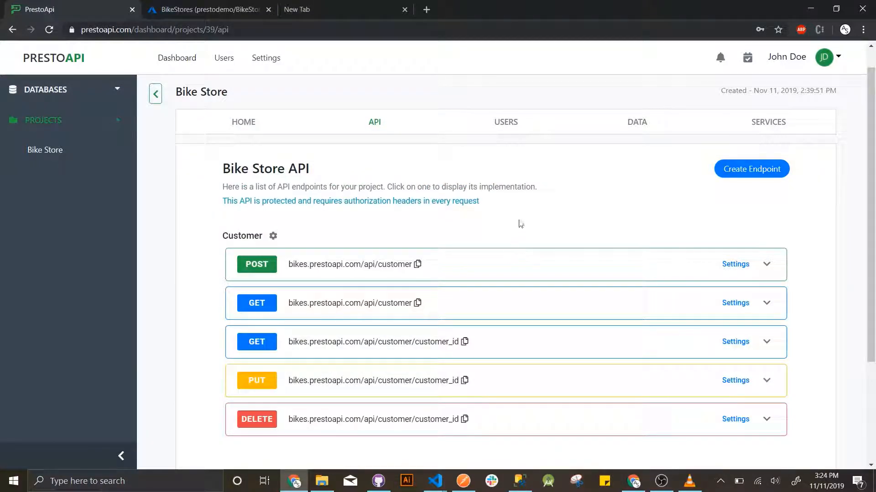
click(766, 304)
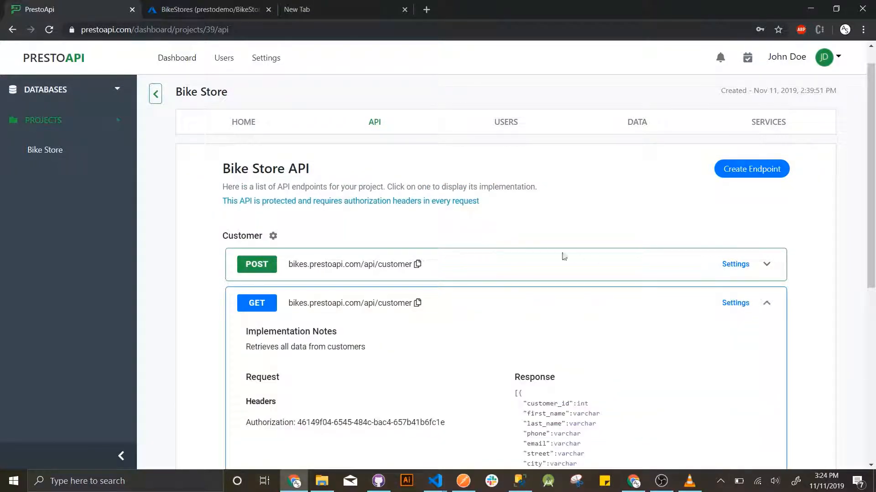
scroll(563, 254, down, 2)
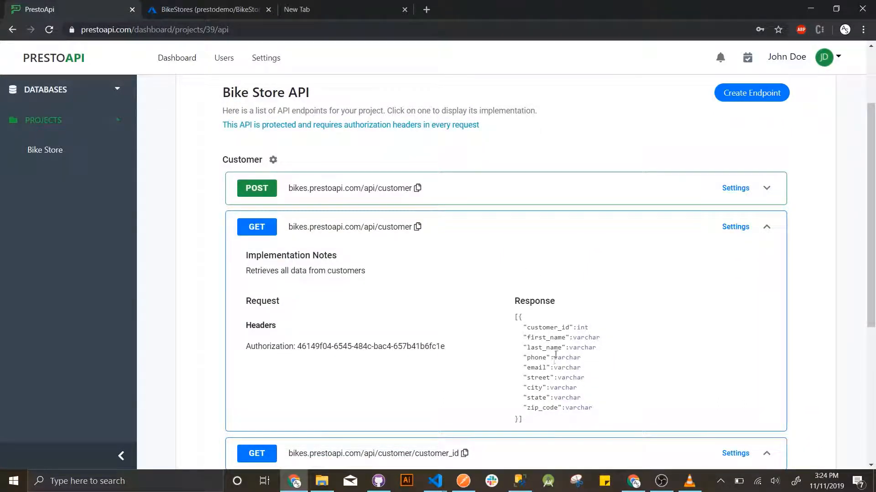
click(417, 227)
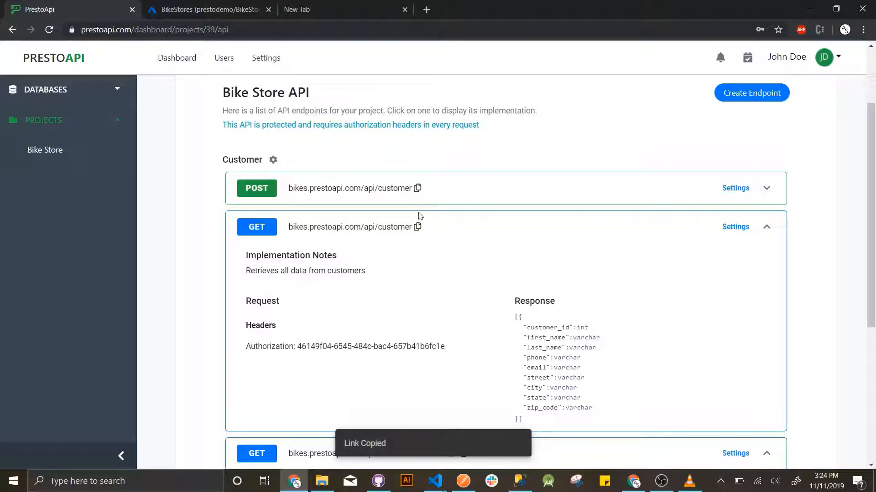
click(463, 482)
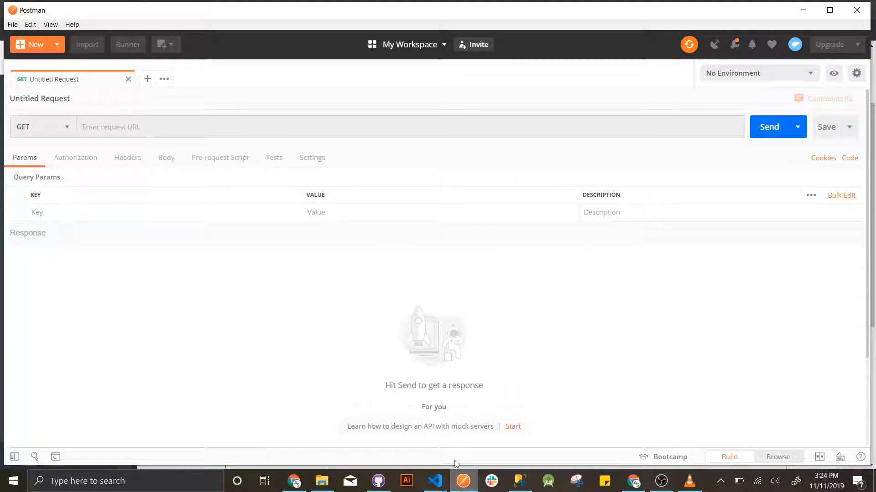
click(279, 127)
key(ctrl+v)
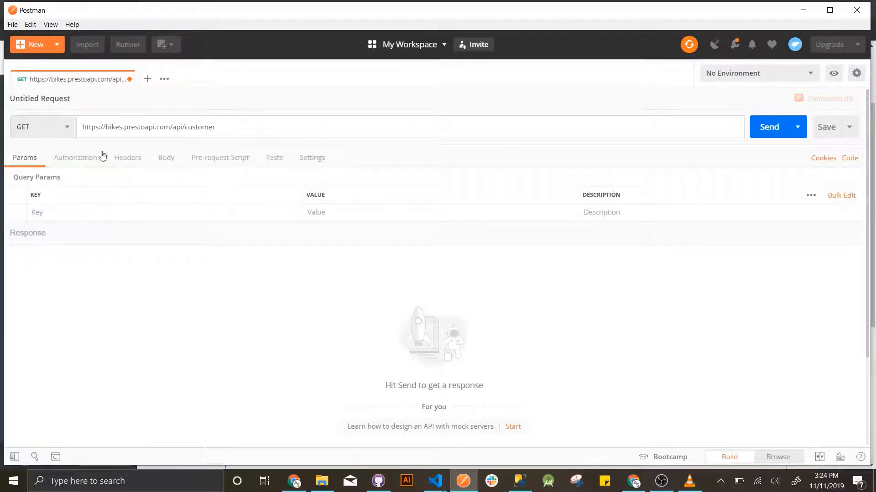
click(84, 157)
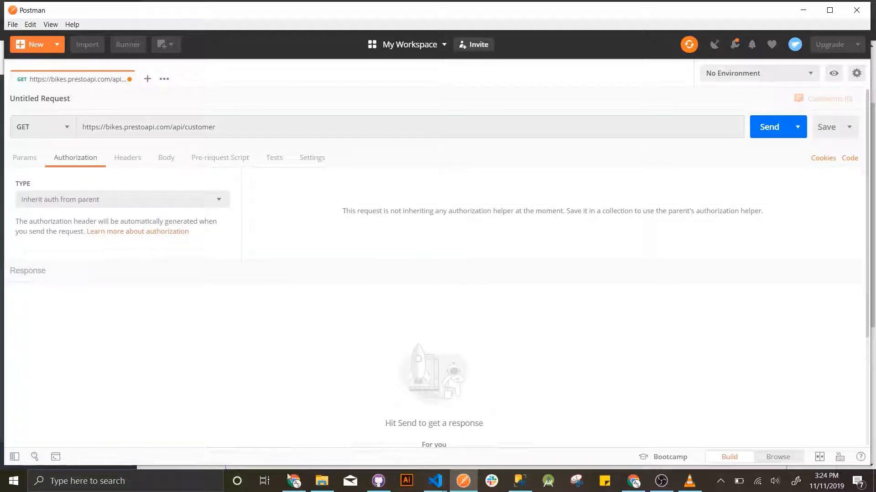
- Copy the authorization token from the PrestoAPI customer endpoint details
click(293, 481)
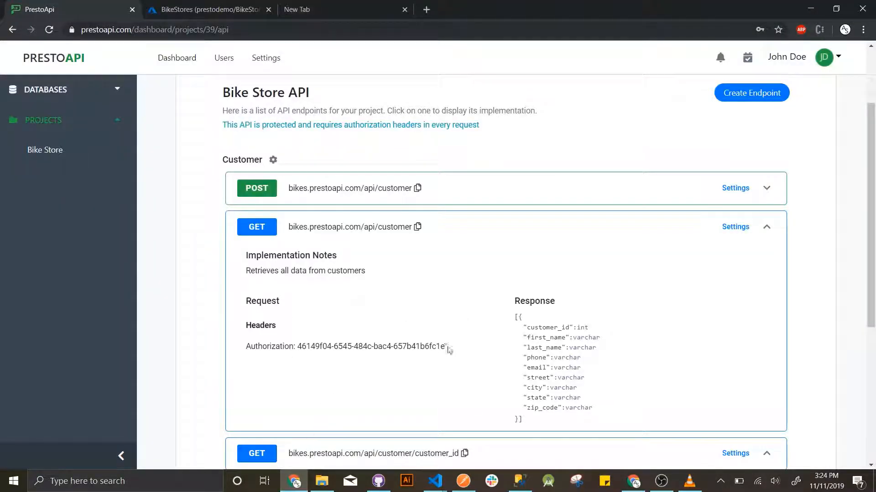
drag(448, 349, 301, 352)
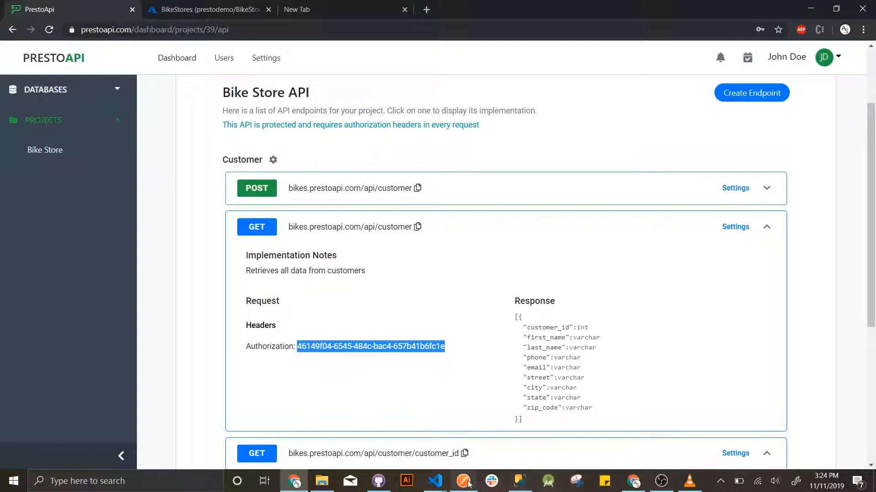
click(465, 482)
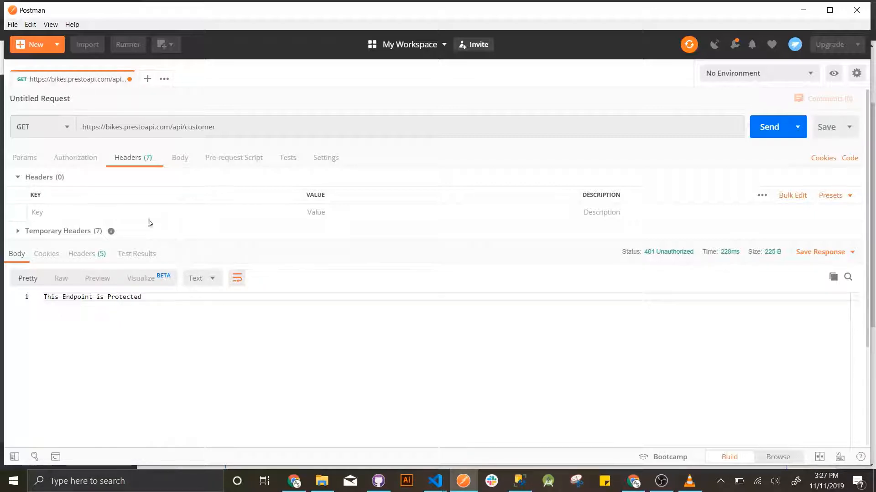
- Add an Authorization header with the API token and send the customer GET request
click(149, 212)
text(Au)
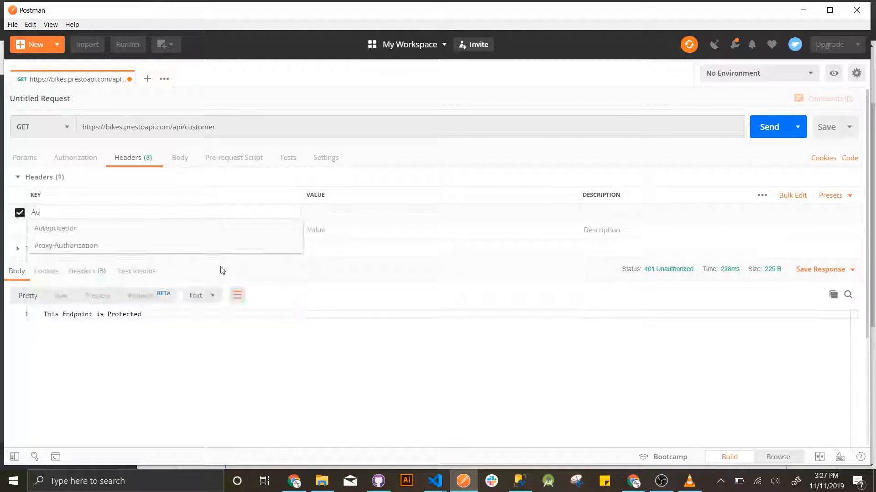
click(188, 233)
click(341, 211)
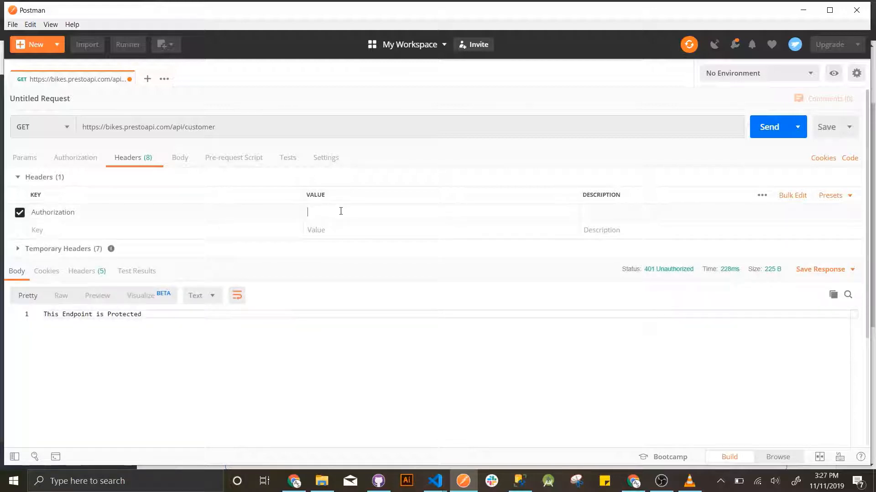
key(ctrl+v)
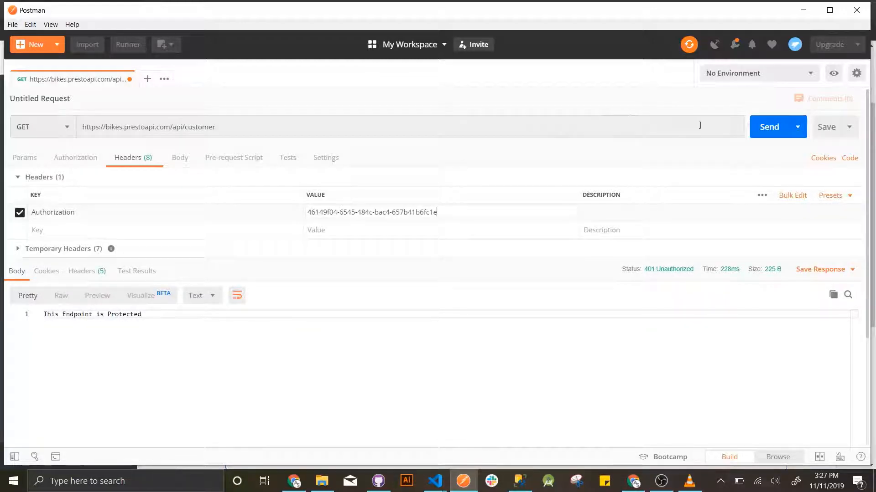
click(767, 126)
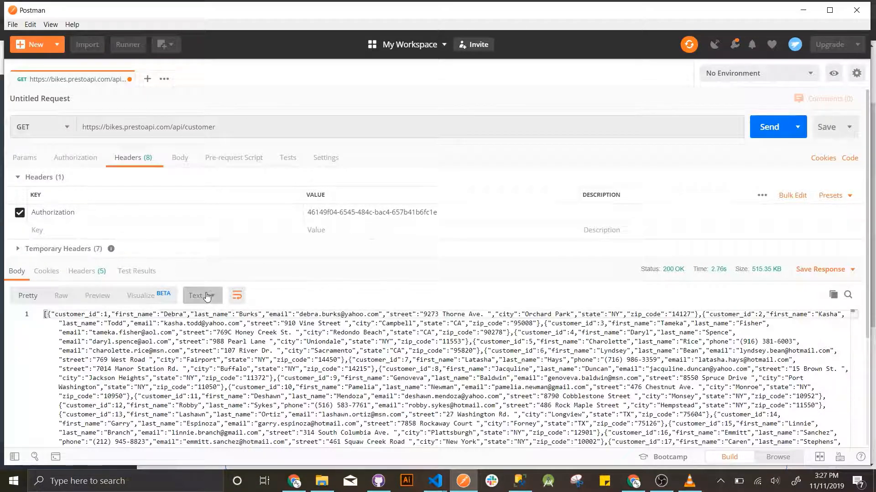
- Show the full customer list response as formatted JSON and scroll through it
click(206, 295)
click(208, 315)
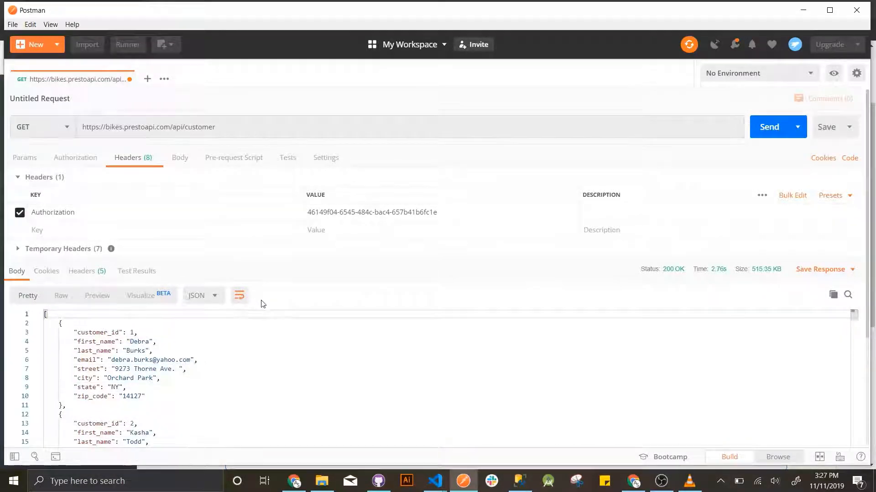
scroll(279, 314, down, 6)
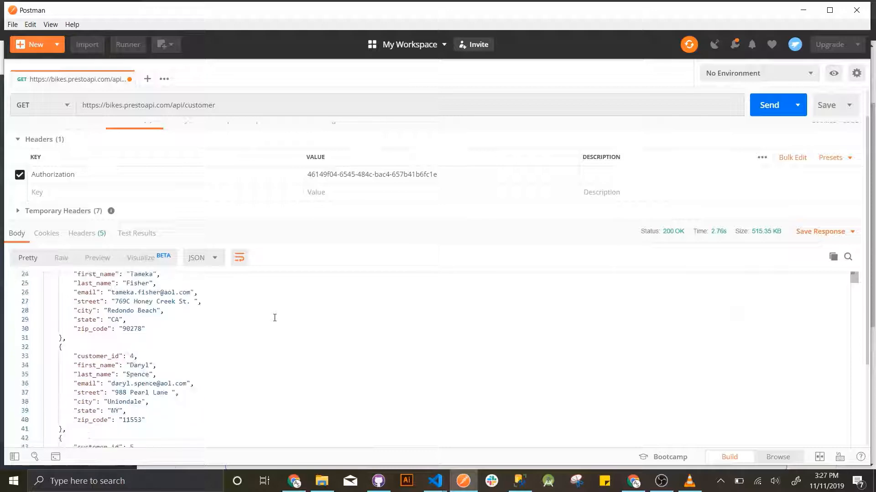
scroll(276, 318, down, 10)
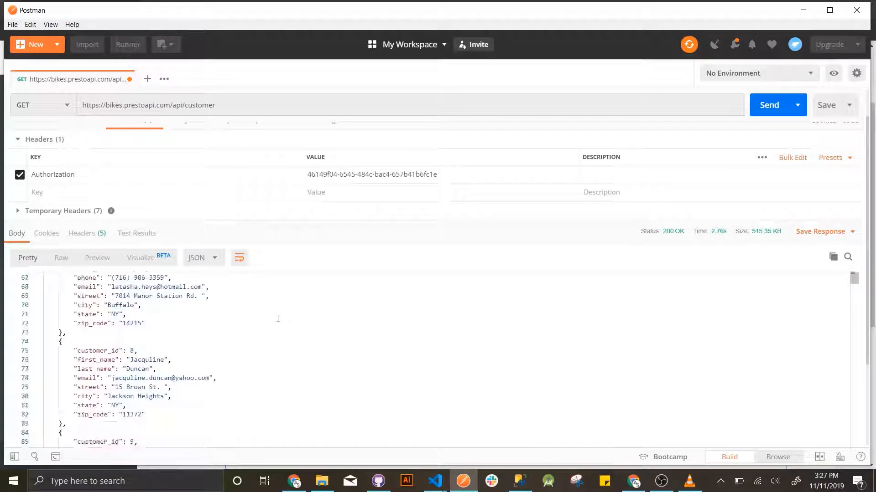
scroll(278, 318, up, 15)
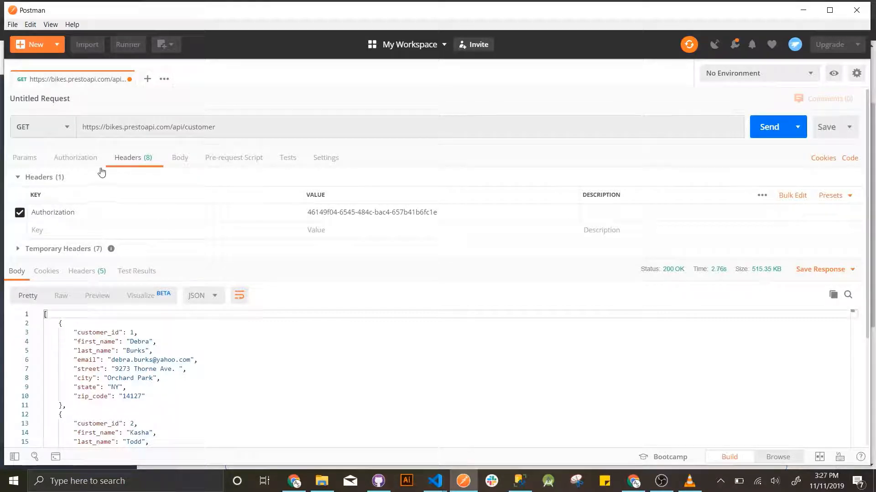
- Copy the 'state' field name from the response into a new query parameter key
click(28, 158)
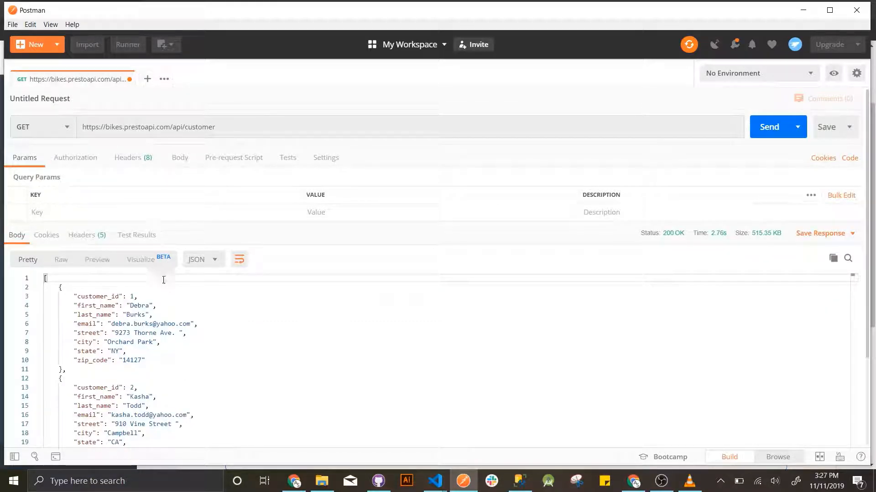
double_click(87, 351)
key(ctrl+c)
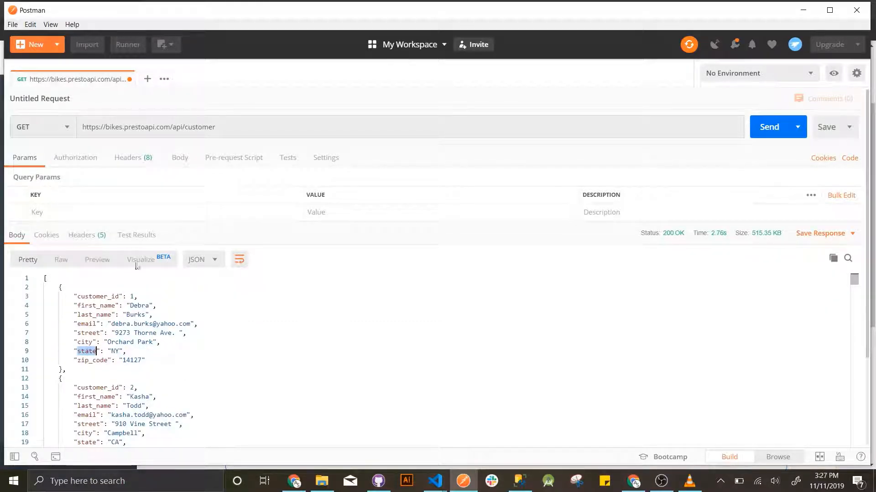
click(136, 214)
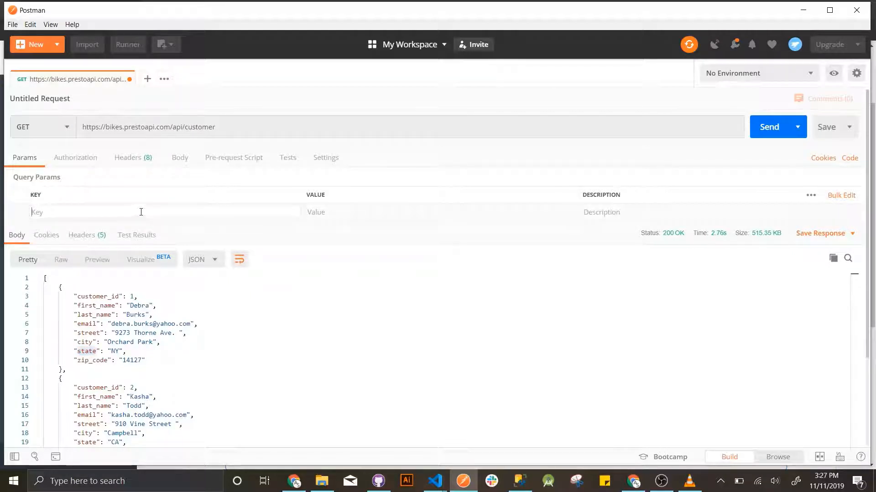
key(ctrl+v)
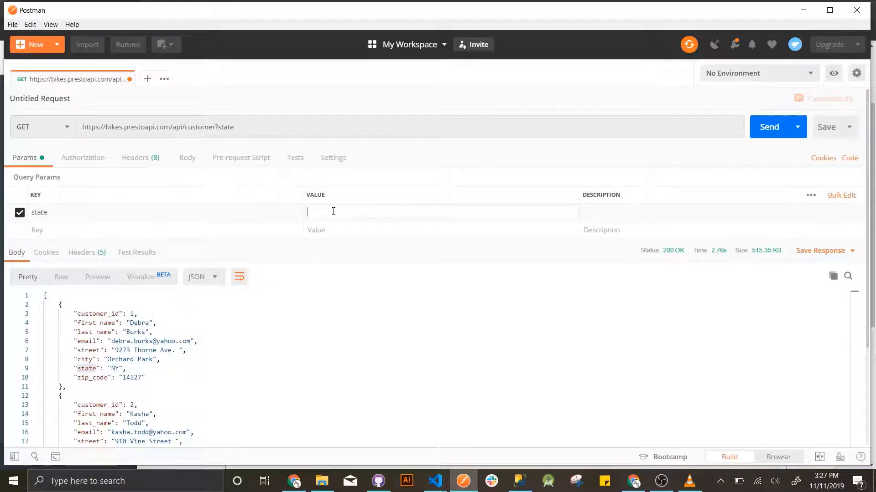
- Filter the customer request with state=NY and view the New York customers as formatted JSON
click(334, 211)
text(NY)
click(771, 128)
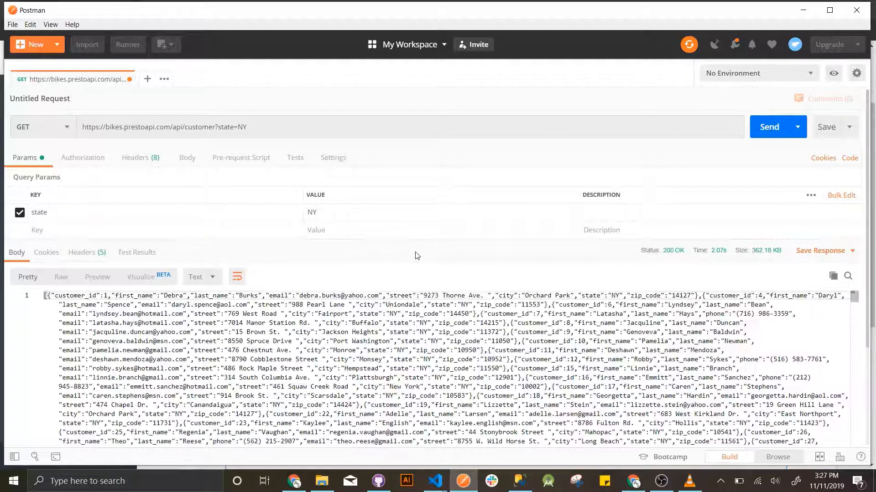
click(210, 283)
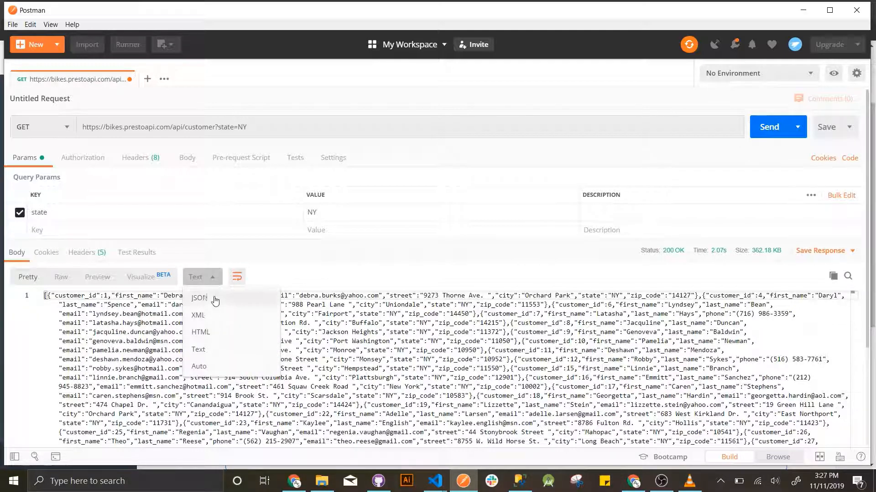
click(213, 299)
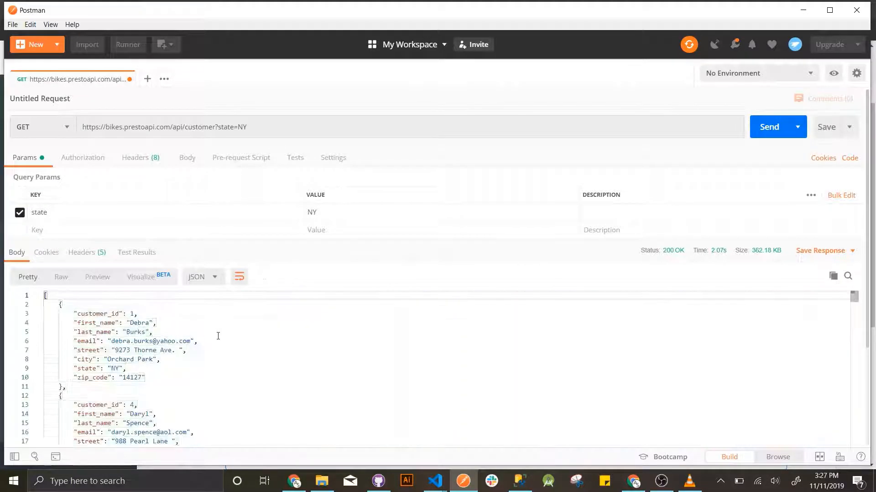
scroll(160, 358, down, 3)
scroll(157, 365, down, 10)
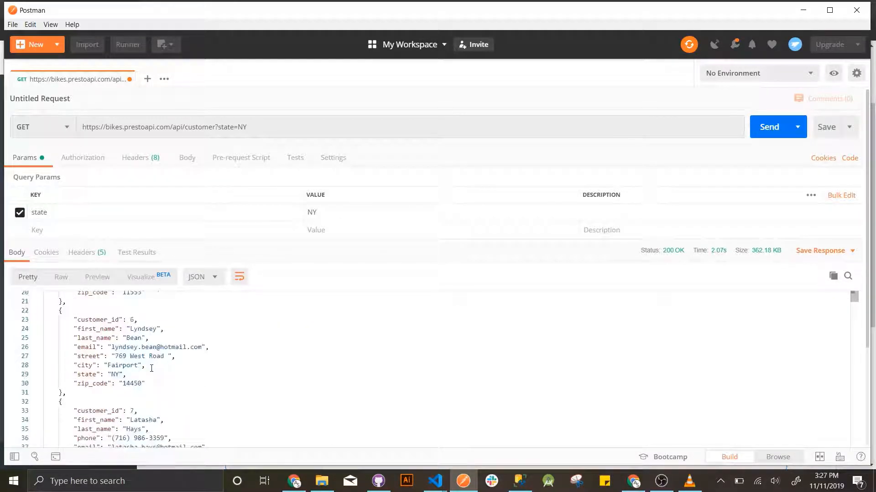
scroll(152, 369, down, 2)
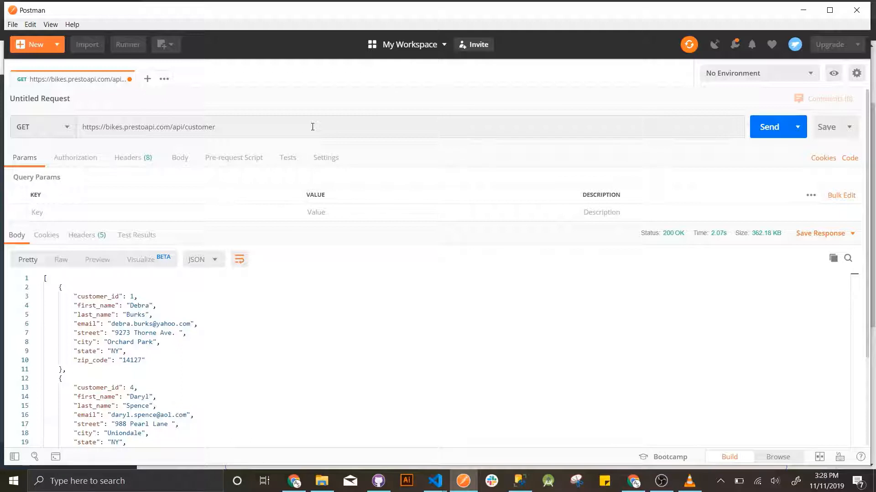
- Request /api/customer/7 and view that single customer record as formatted JSON
click(313, 127)
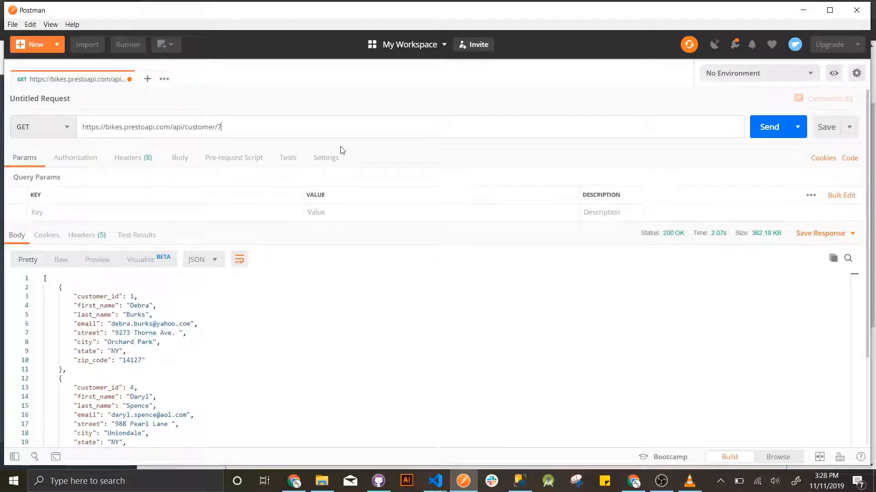
text(/7)
click(753, 124)
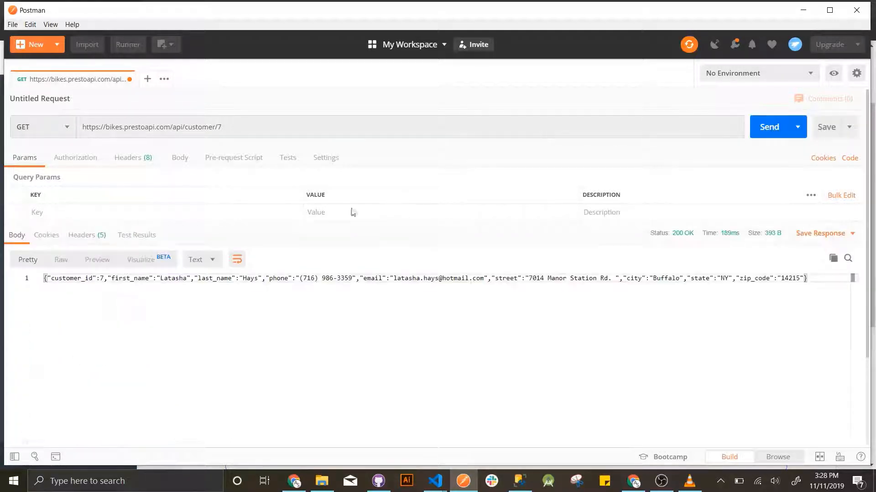
click(208, 261)
click(205, 280)
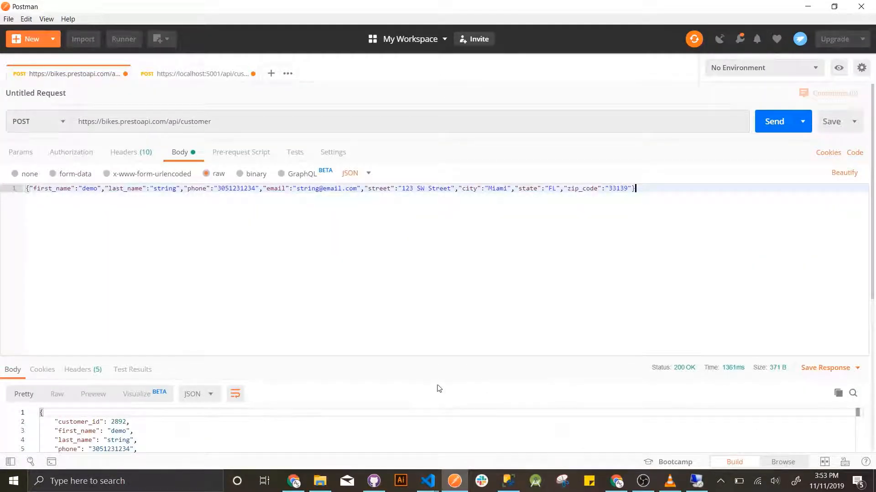
- Review the POST customer endpoint's implementation notes and fields in PrestoAPI, then return to Postman
click(301, 485)
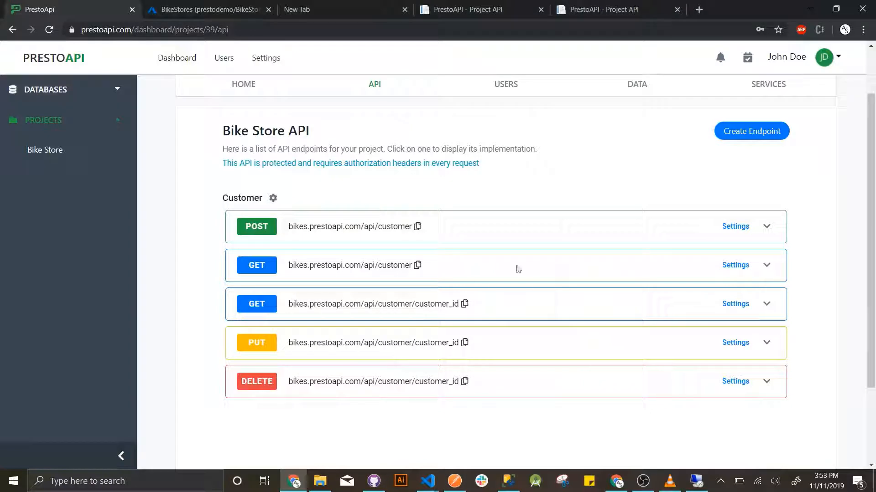
click(766, 228)
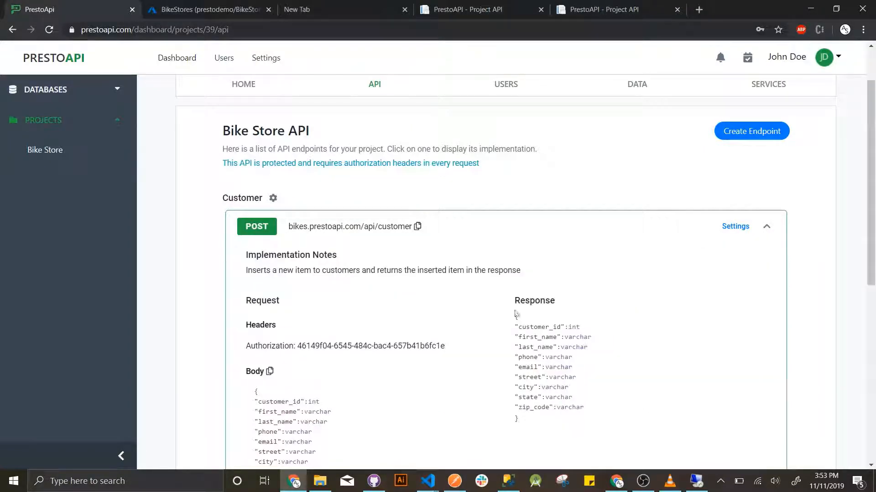
scroll(469, 318, down, 2)
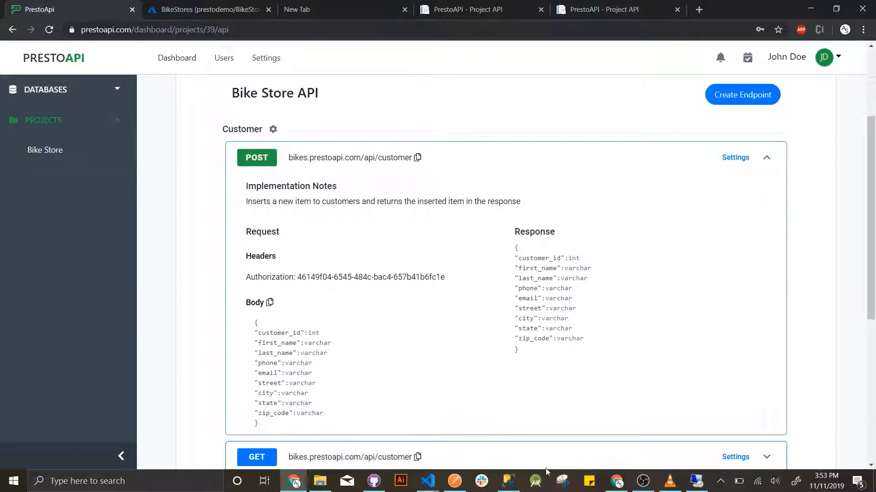
click(454, 481)
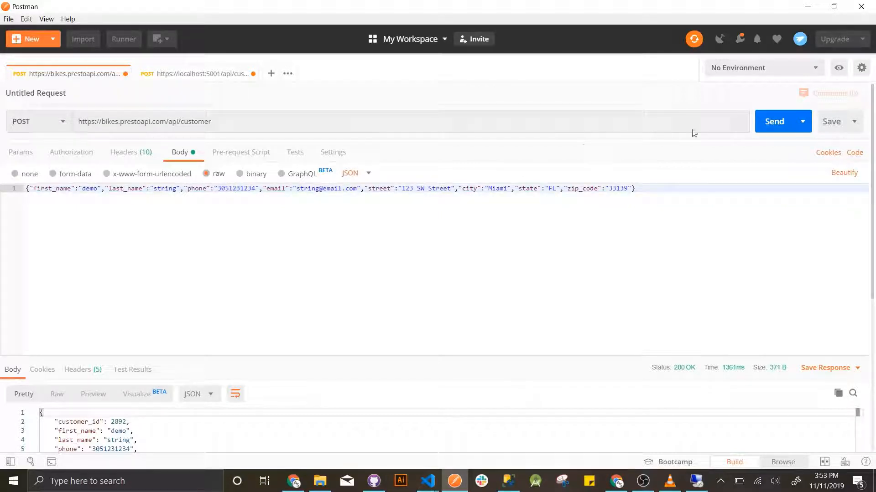
- Resend the demo-customer POST, creating customer 2893, and inspect the response
click(767, 124)
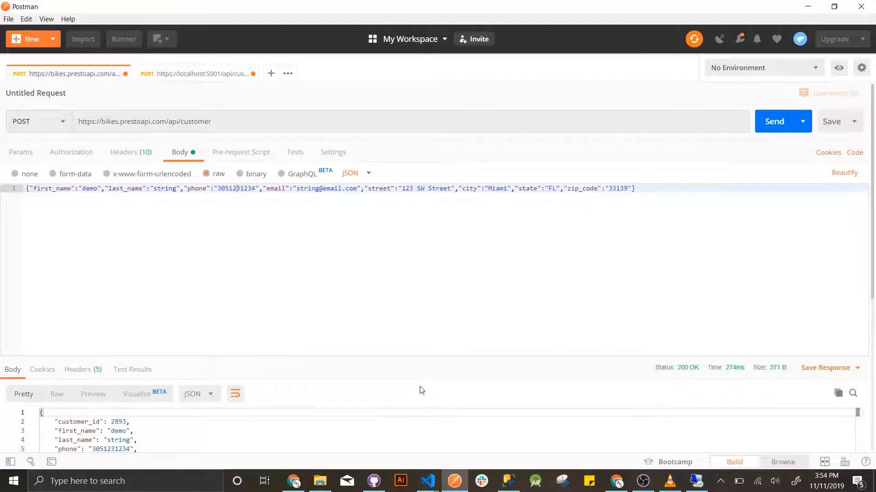
scroll(421, 391, down, 5)
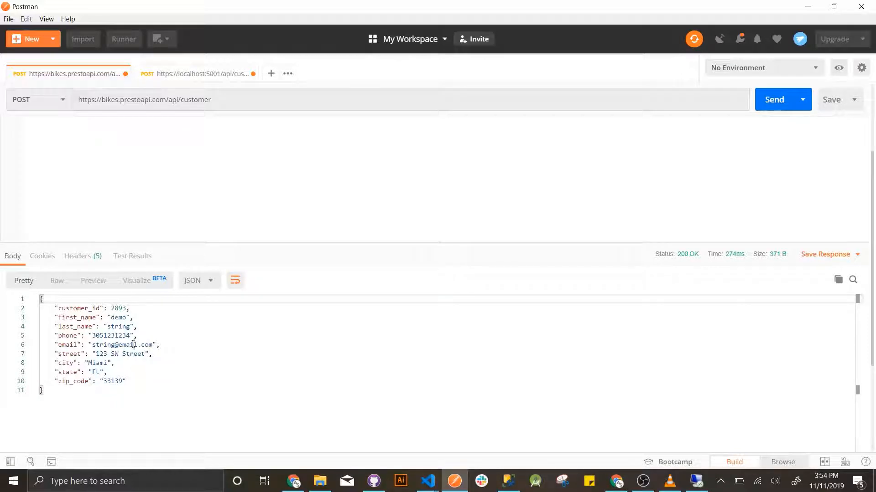
scroll(166, 355, up, 5)
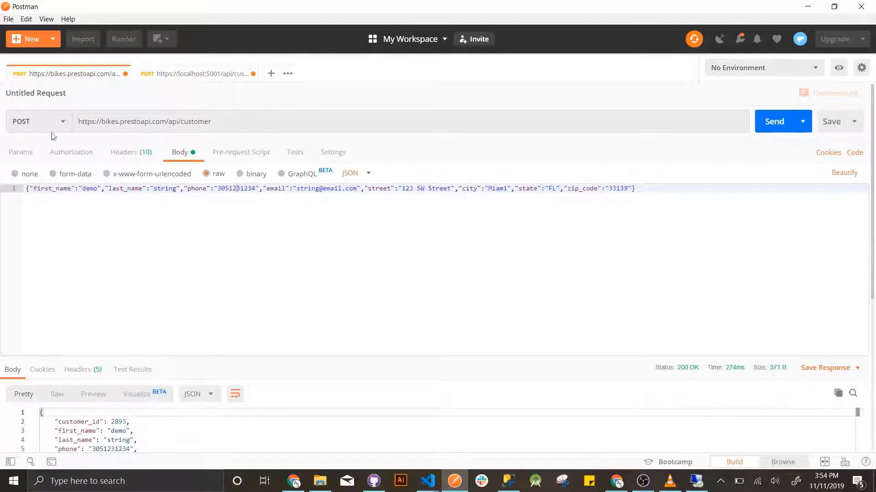
click(48, 122)
- Change the request to a PUT targeting customer 2893
click(42, 179)
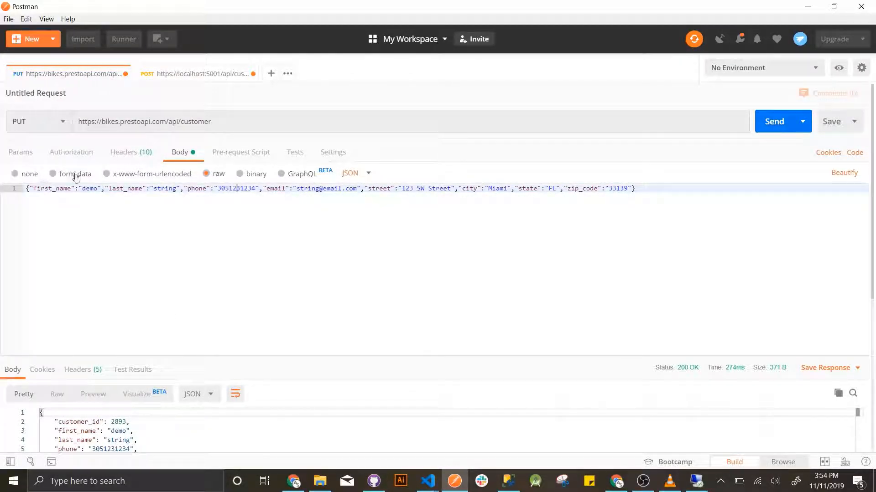
click(231, 119)
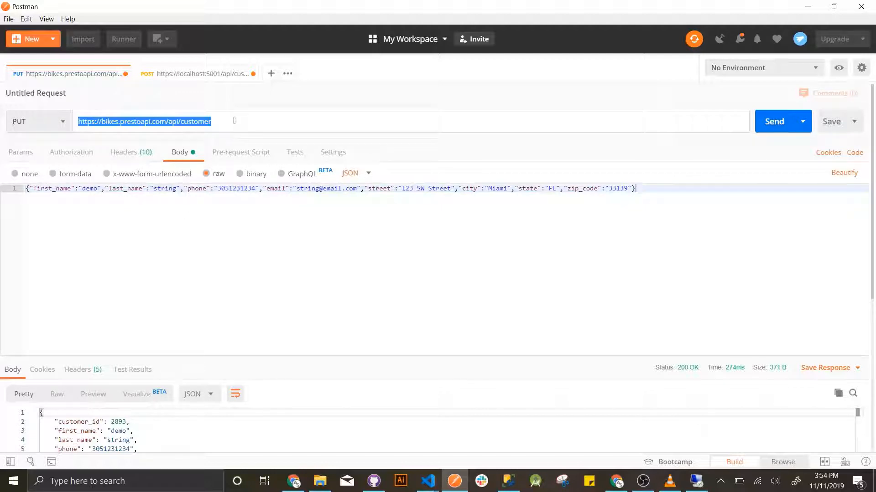
click(235, 119)
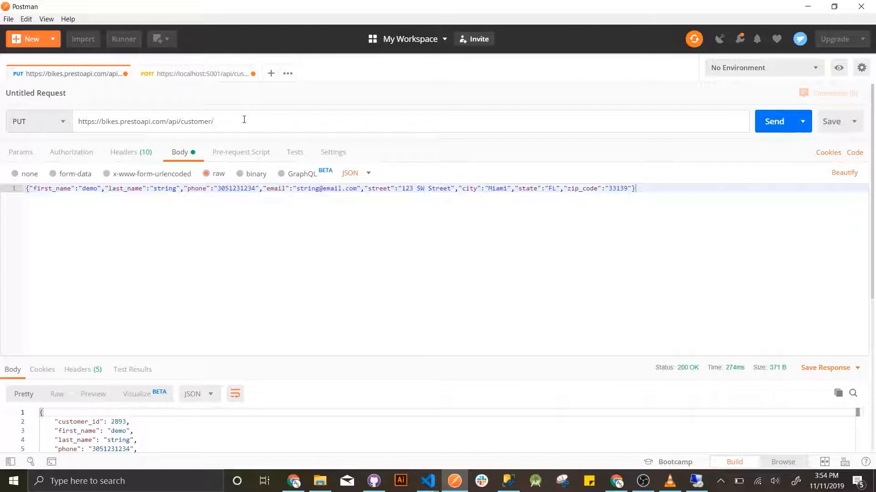
text(2893)
click(246, 207)
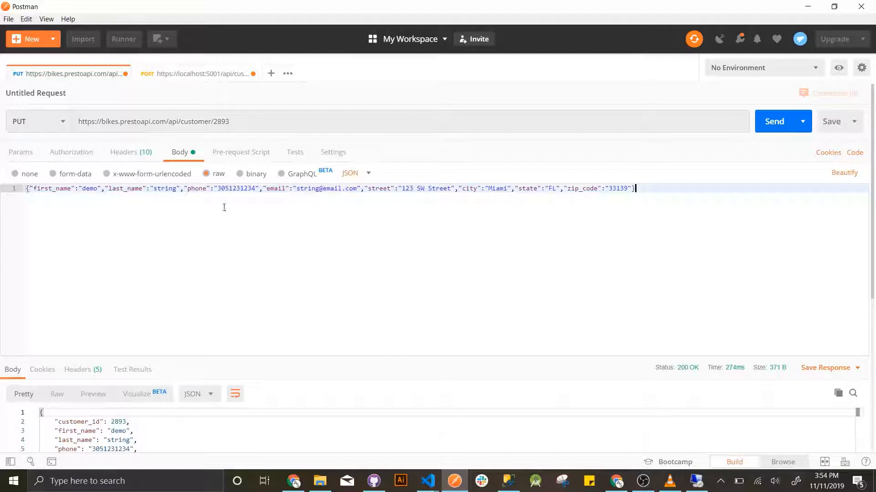
- Replace the demo body values with first_name 'first', last_name 'last' and a new email
double_click(97, 189)
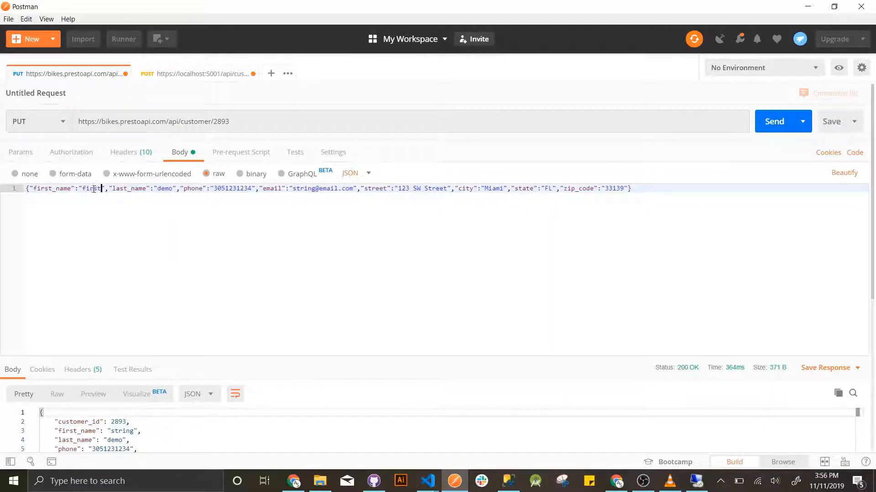
double_click(170, 189)
text(last)
double_click(303, 189)
text(first)
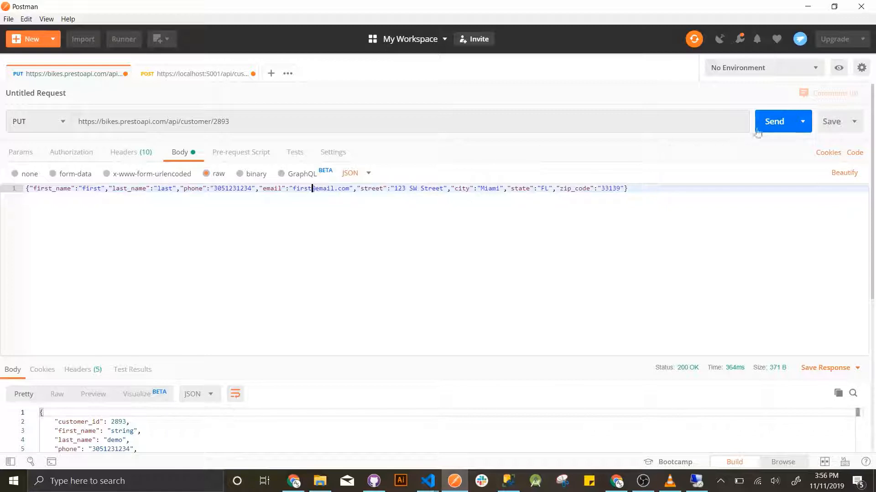
- Send the PUT and view the updated customer 2893 record as formatted JSON
click(775, 122)
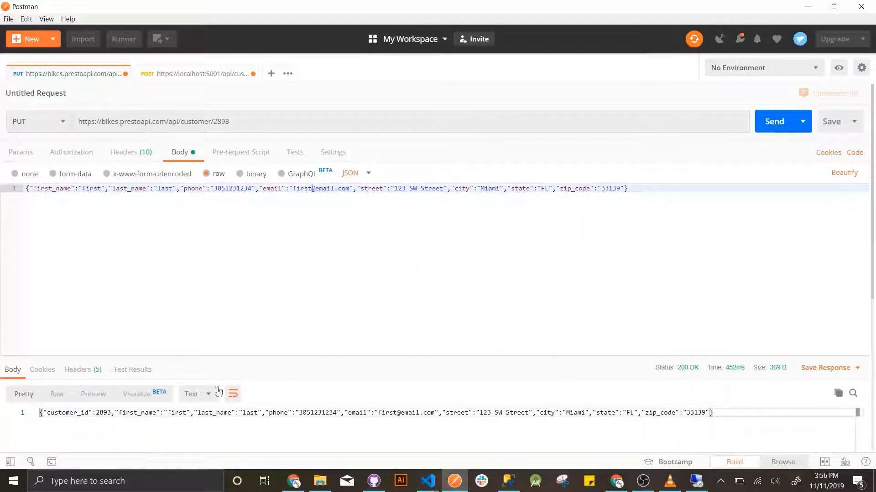
click(203, 396)
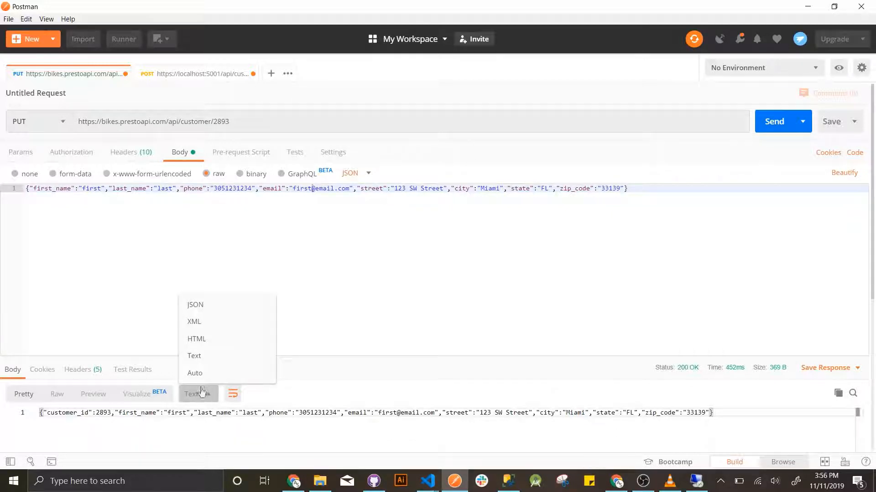
click(209, 303)
scroll(185, 326, down, 2)
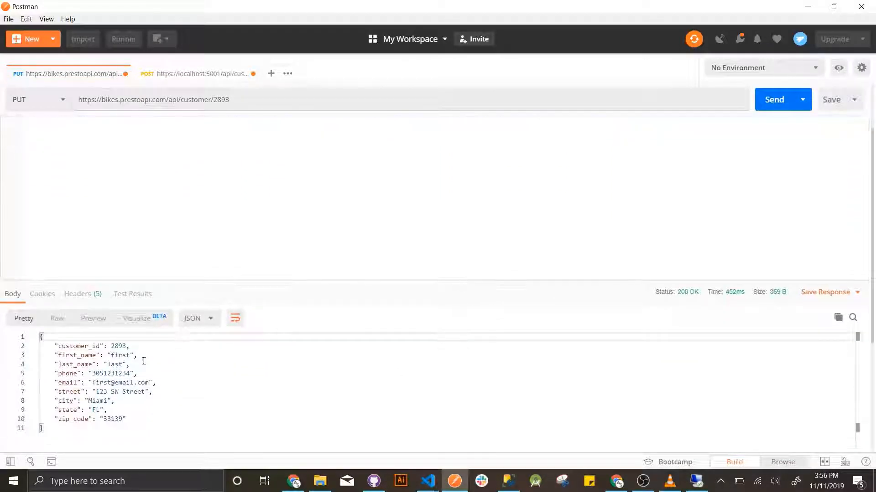
scroll(136, 390, up, 2)
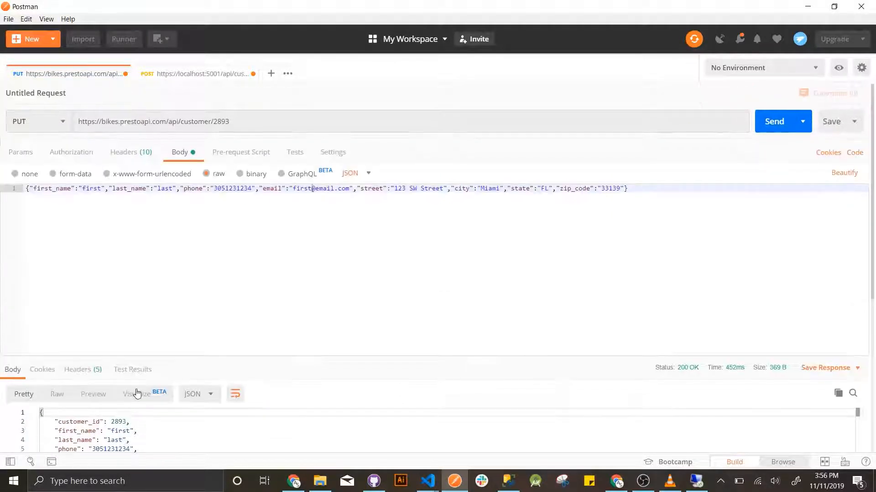
- Send the request to customer?city=Miami and read the Miami customers as formatted JSON
click(248, 124)
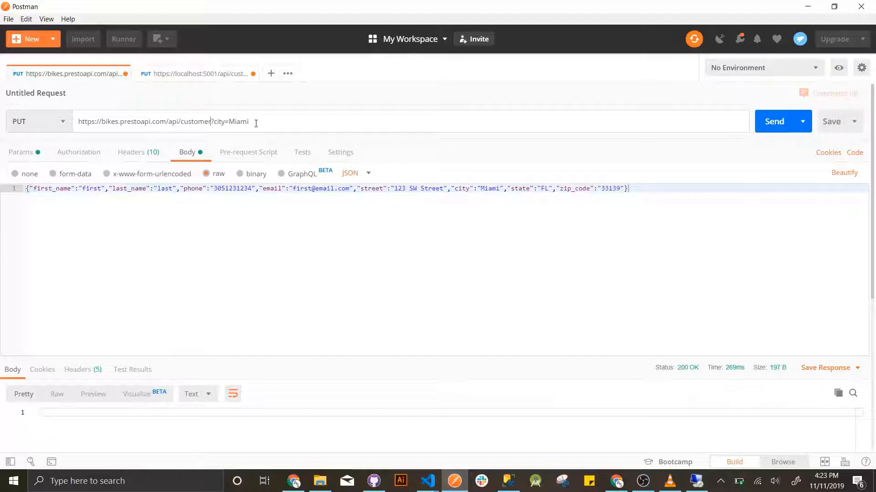
click(774, 121)
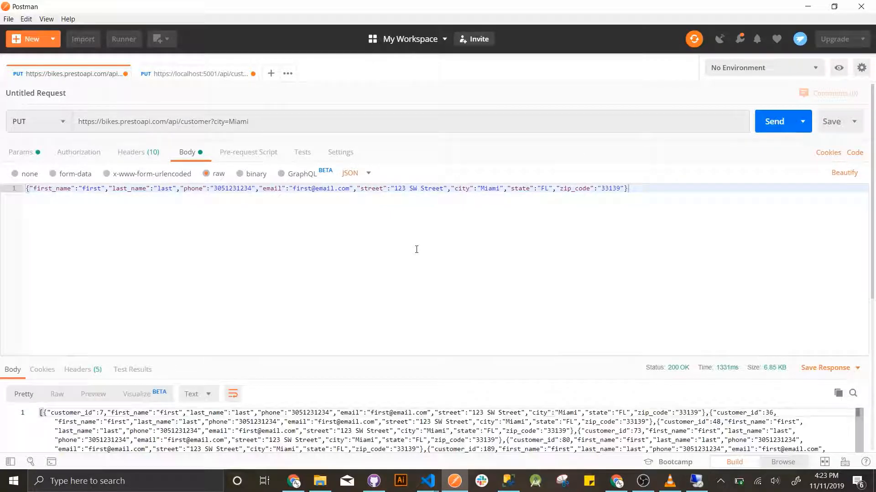
scroll(254, 332, down, 3)
click(198, 317)
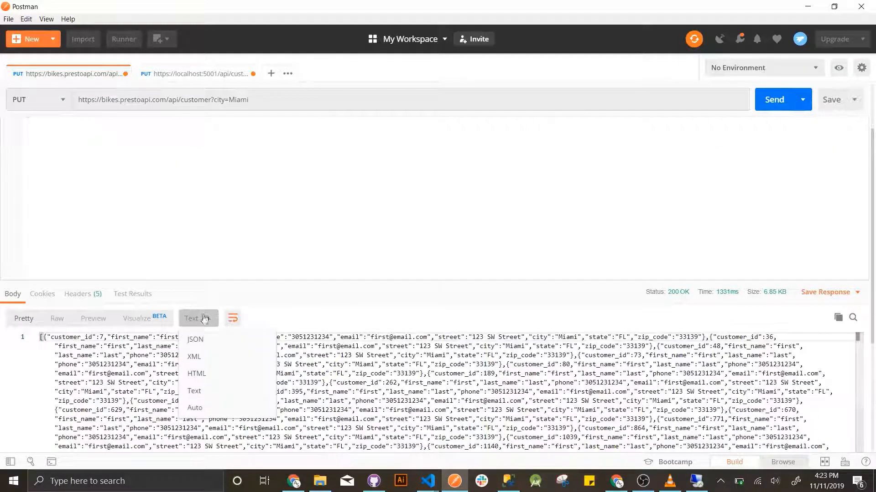
click(208, 343)
scroll(171, 286, down, 2)
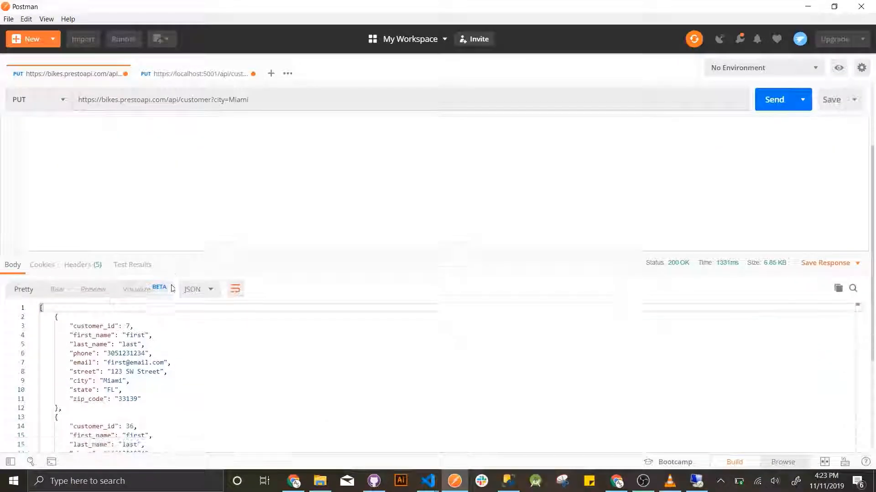
scroll(172, 330, down, 1)
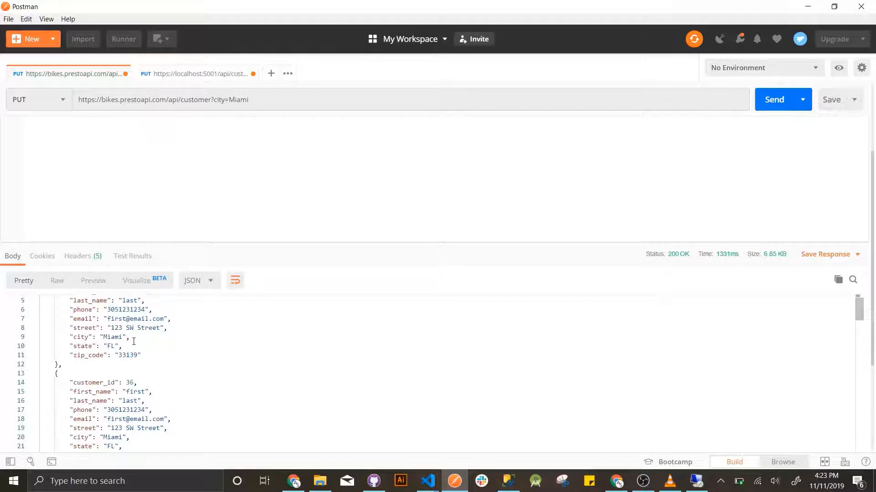
scroll(135, 343, down, 1)
scroll(140, 383, down, 2)
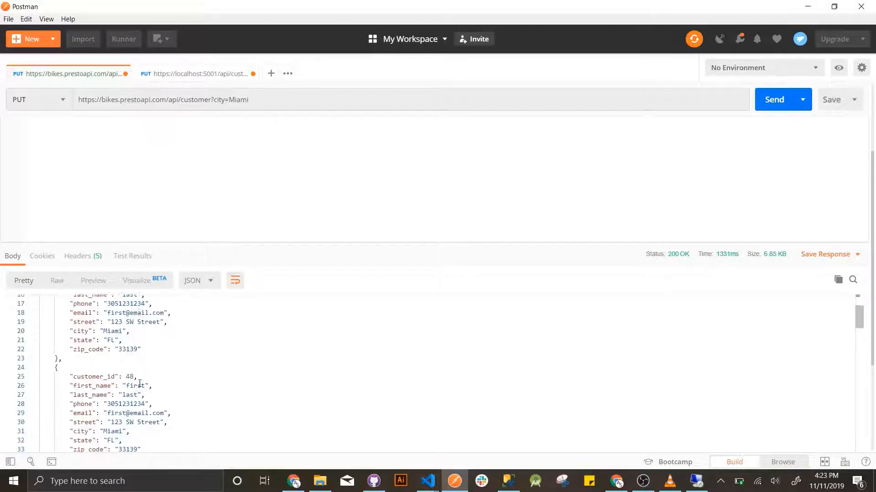
scroll(157, 384, up, 2)
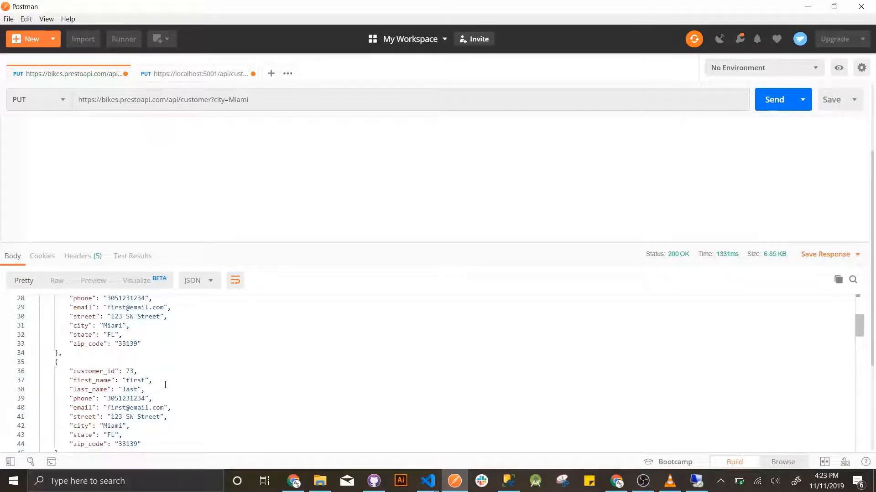
scroll(165, 385, up, 1)
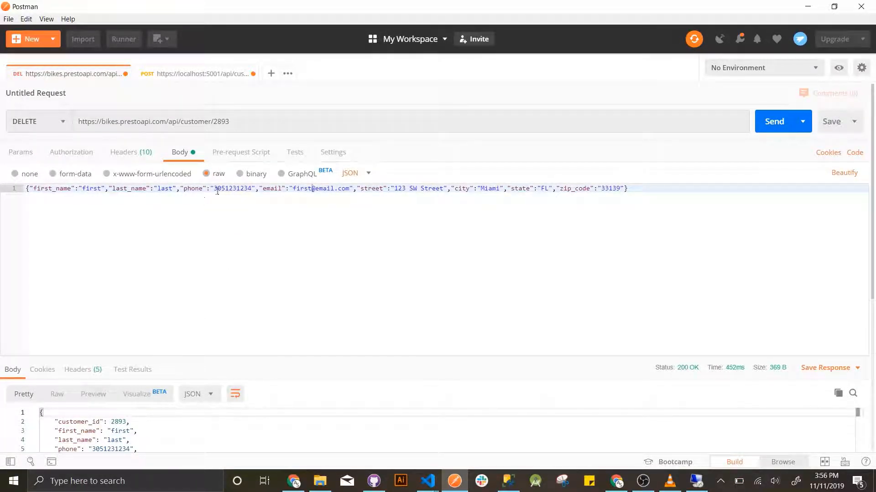
- Delete customer 2893, then all 38 Miami customers, with DELETE requests
double_click(222, 121)
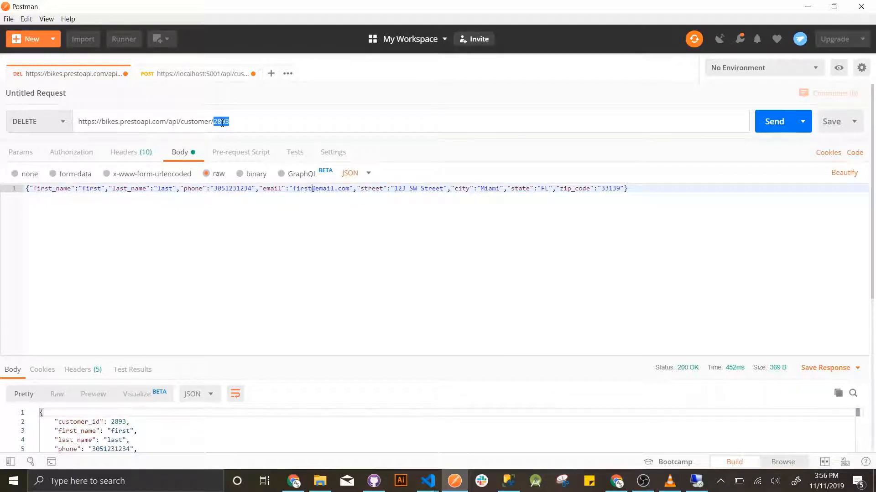
click(774, 131)
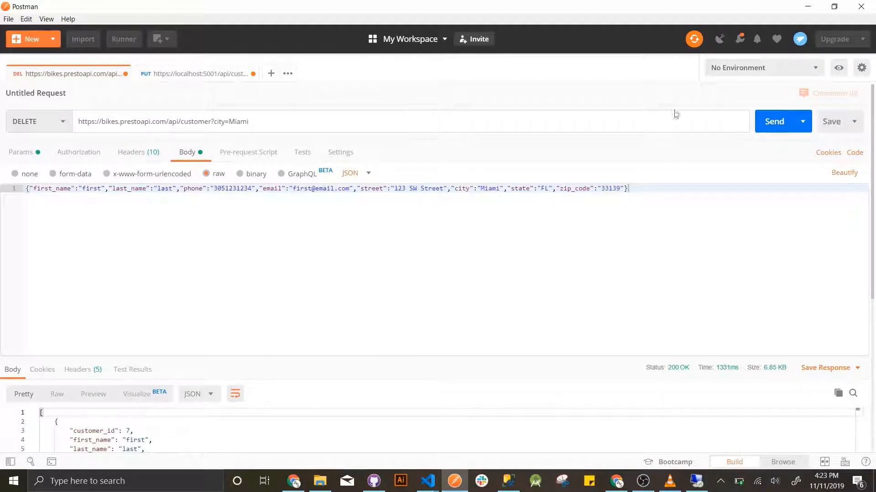
click(782, 122)
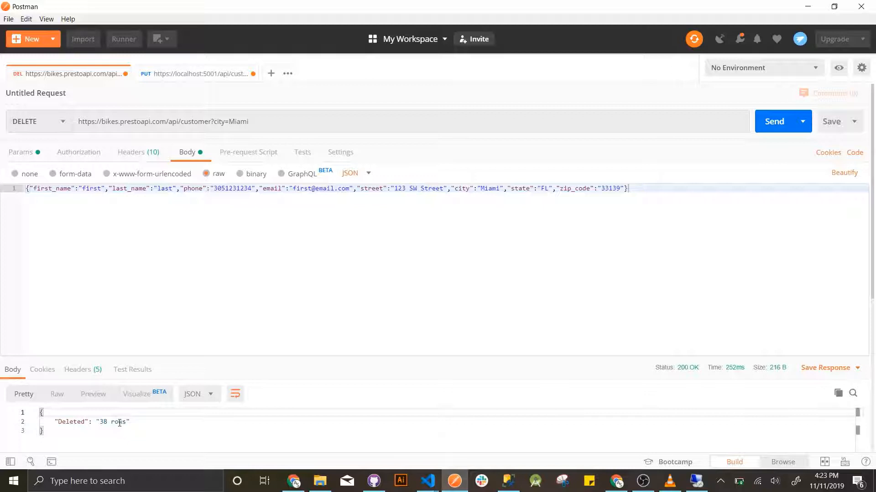
key(alt+Tab)
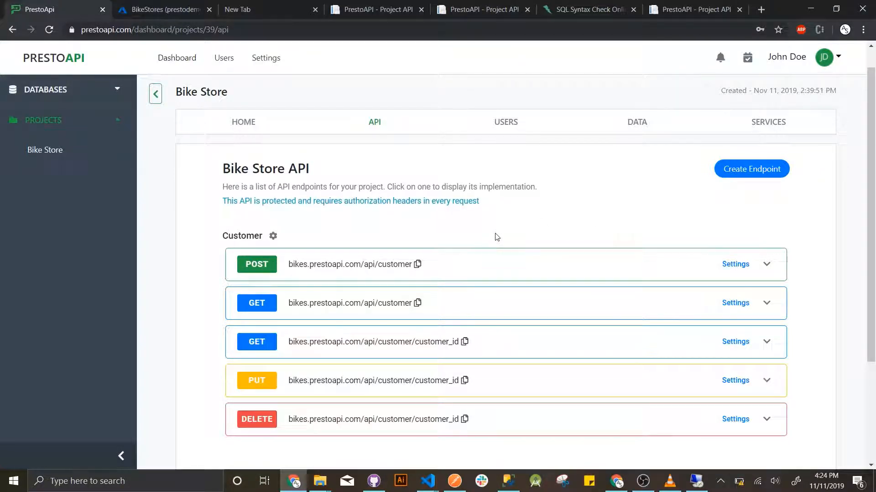
click(272, 237)
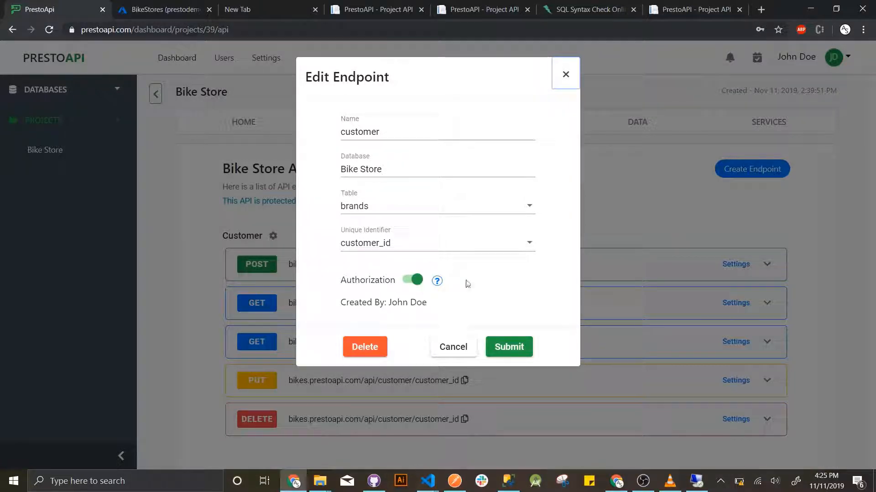
click(453, 210)
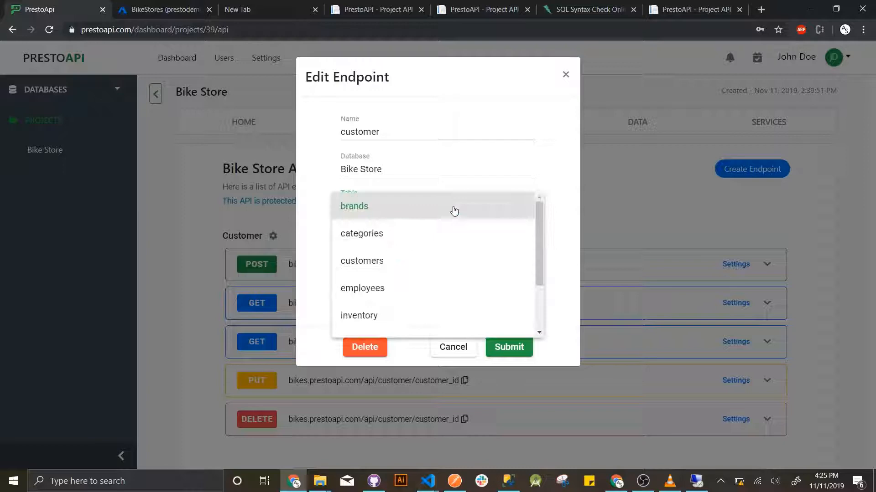
click(566, 198)
click(502, 242)
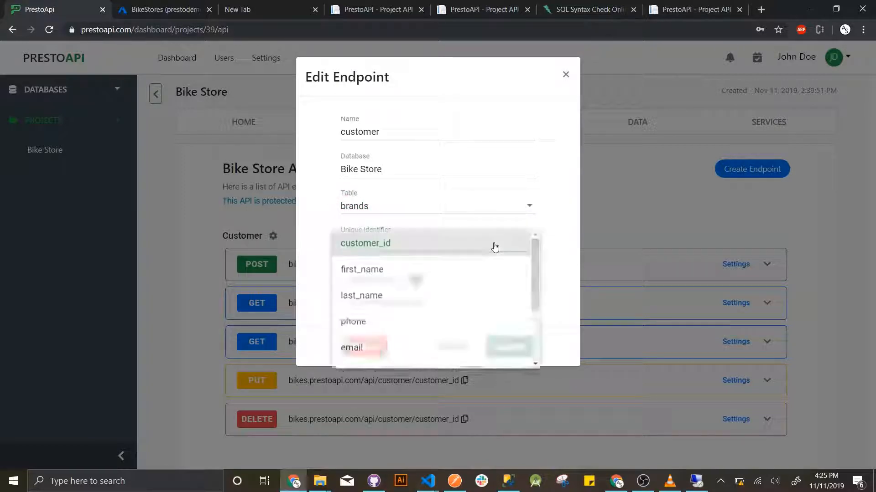
click(551, 217)
click(453, 347)
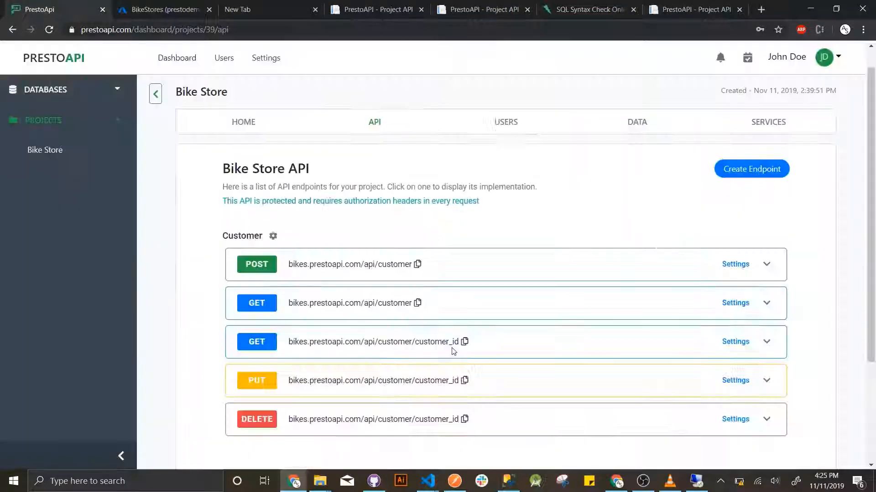
click(734, 263)
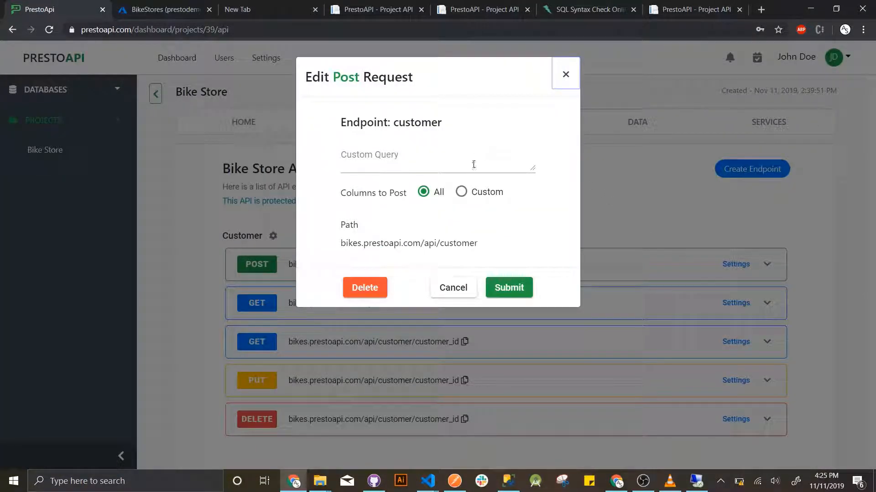
click(461, 192)
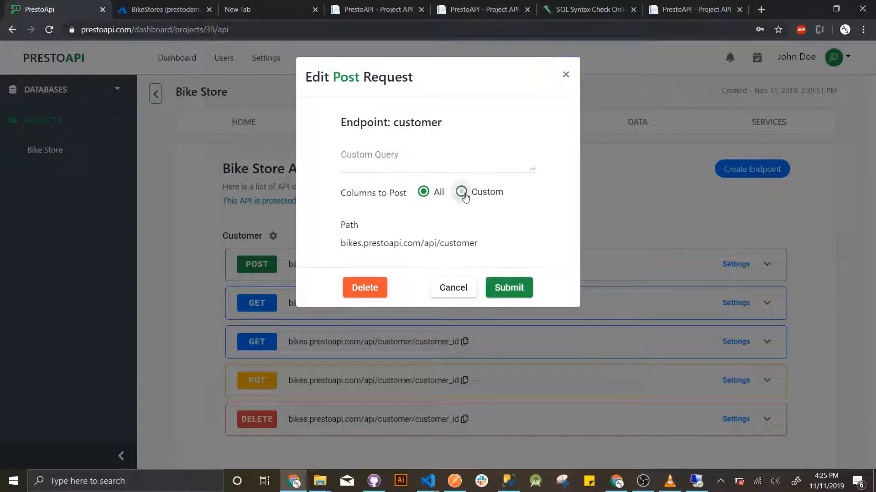
scroll(404, 284, down, 1)
scroll(404, 285, down, 1)
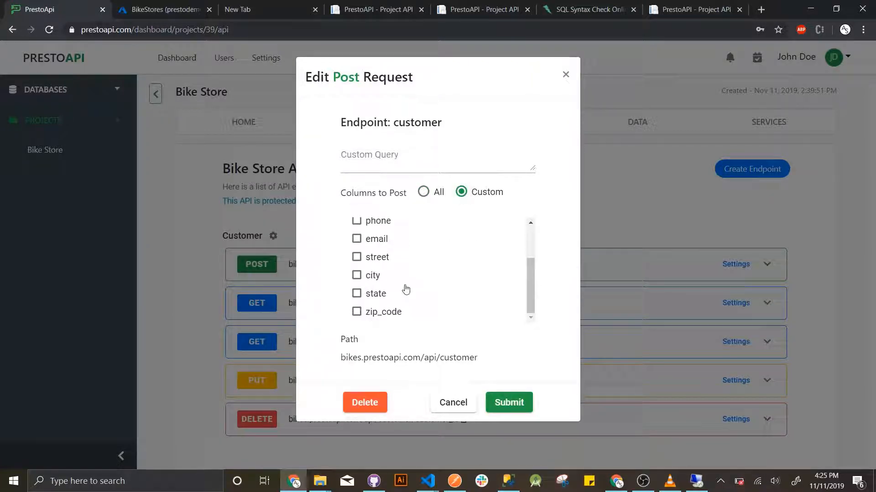
scroll(410, 292, up, 2)
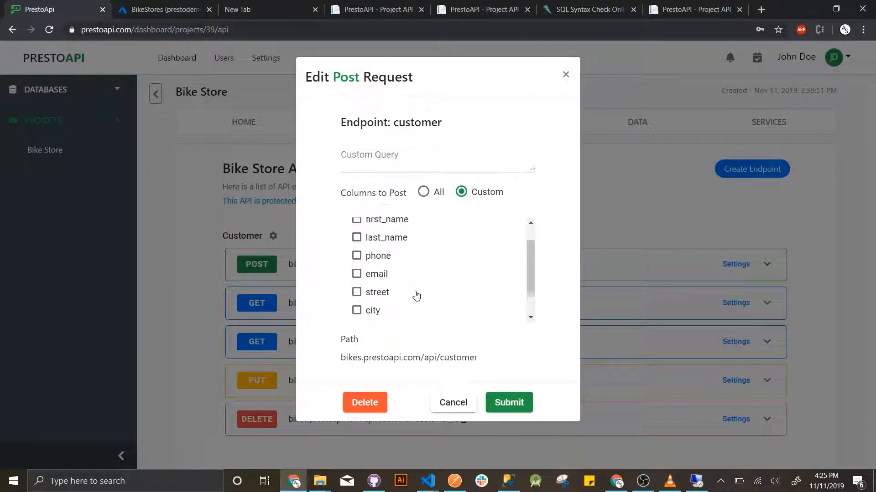
click(447, 403)
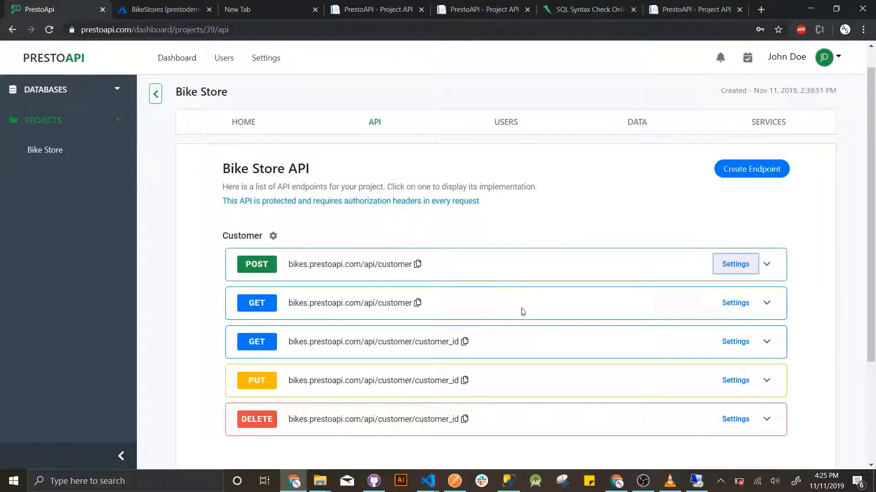